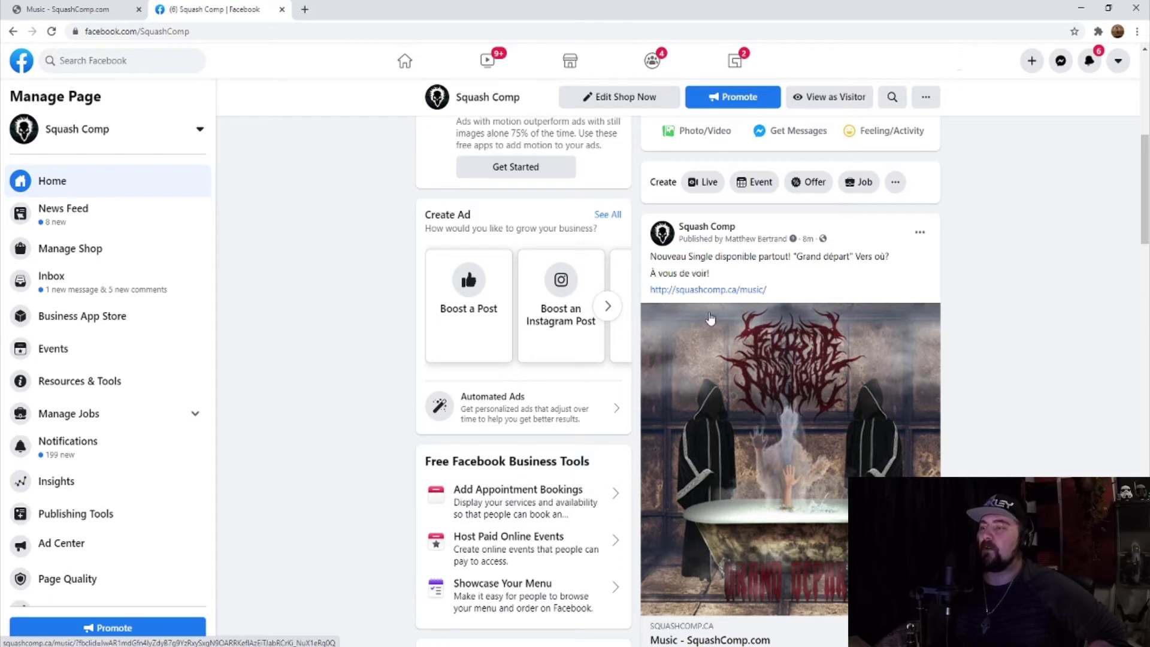
# - Start boosting the page's newest post about the "Grand départ" single
pyautogui.moveTo(719, 232)
pyautogui.scroll(2, 805, 258)
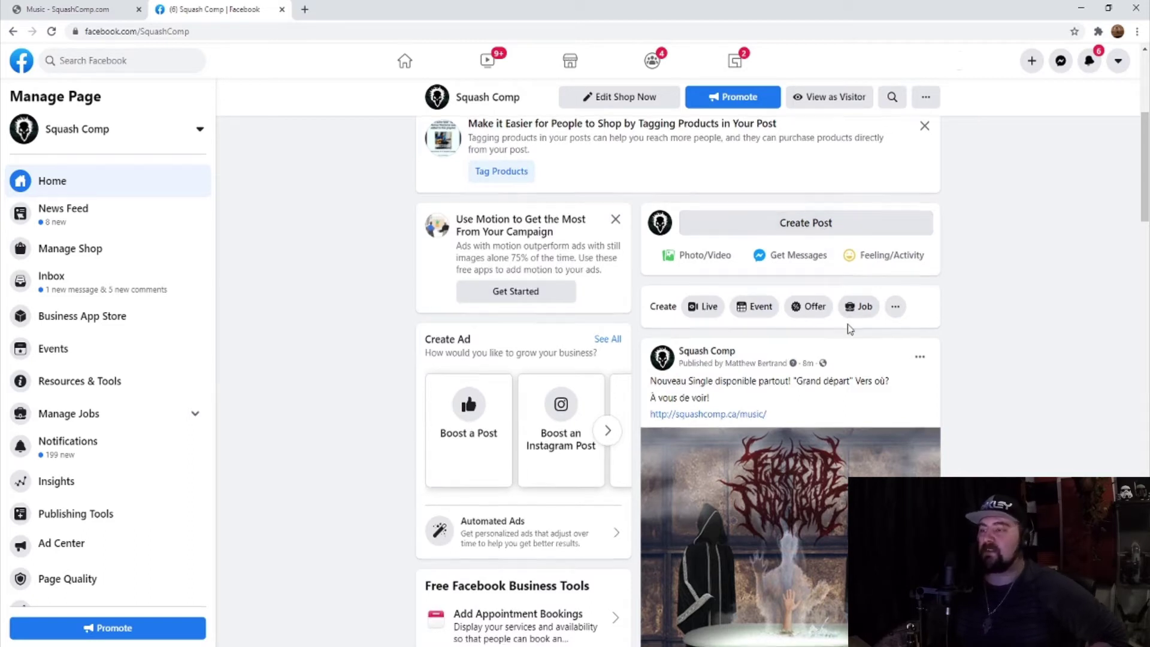
pyautogui.scroll(-3, 857, 329)
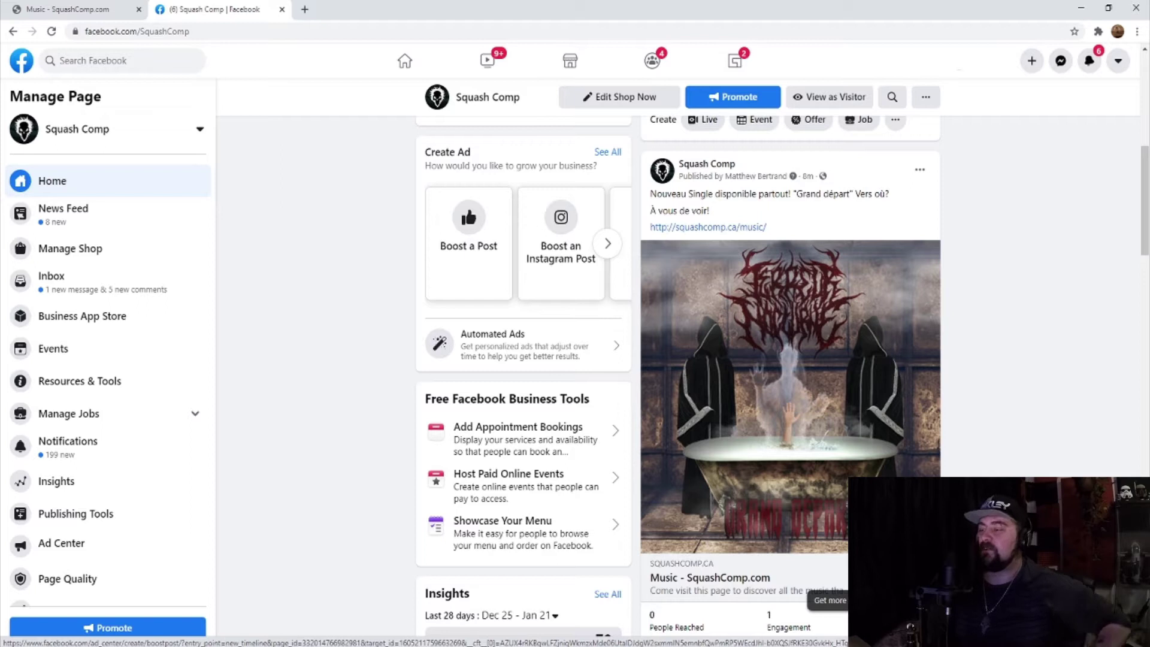
pyautogui.click(886, 626)
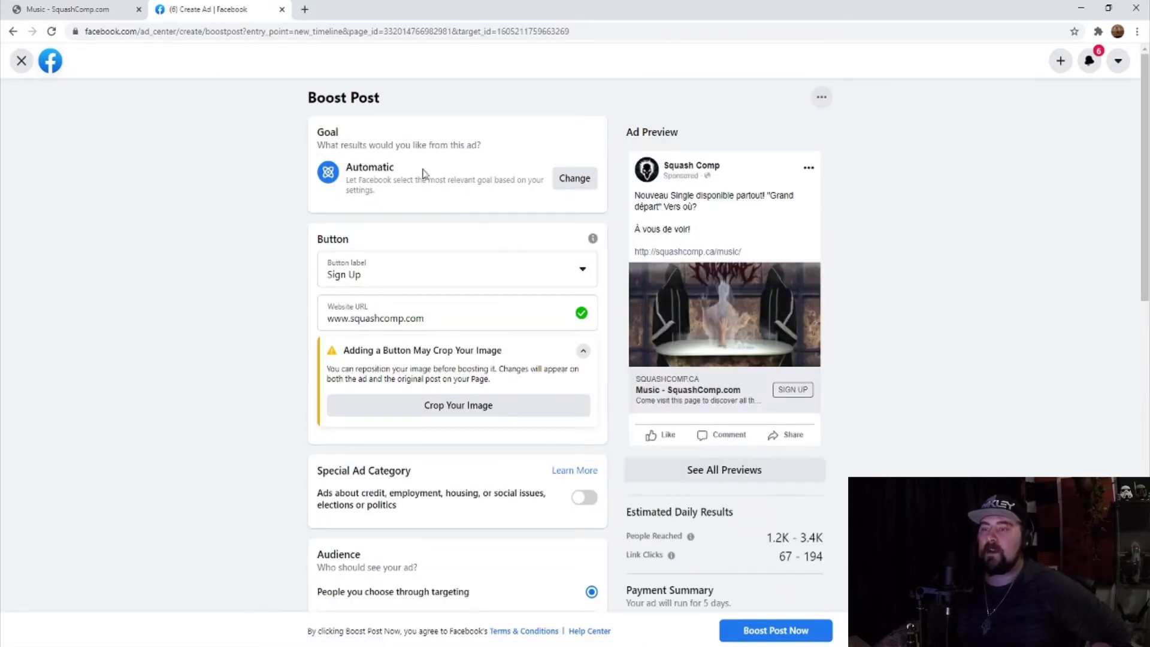
# - Change the ad's goal to Get more engagement and save it
pyautogui.click(573, 181)
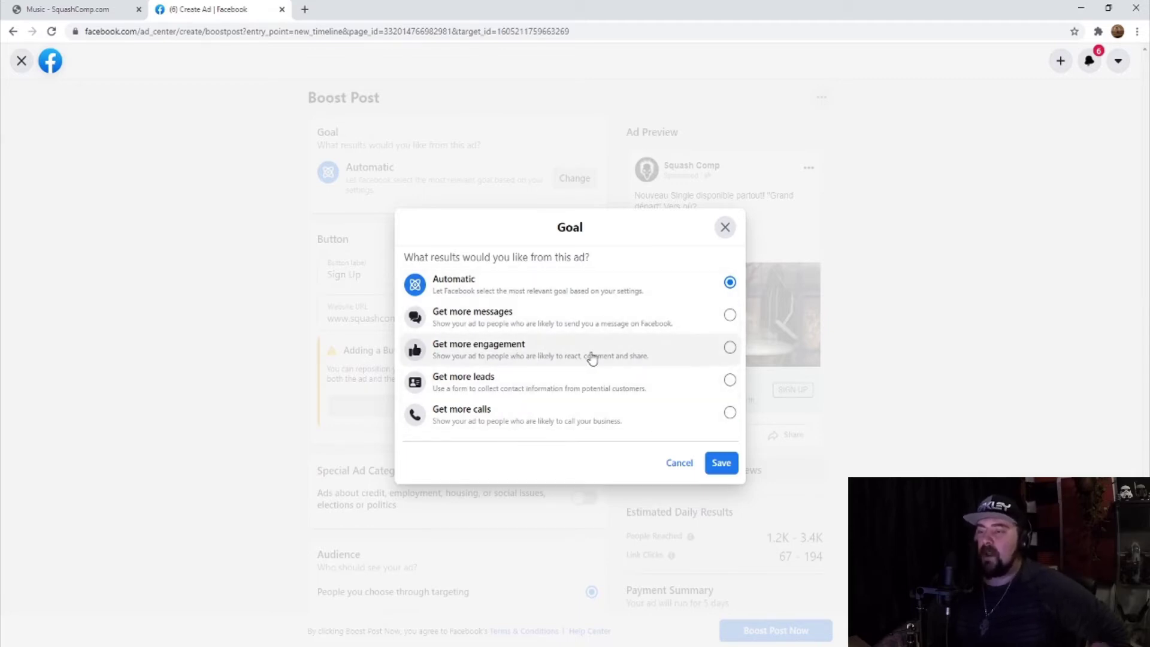
pyautogui.click(664, 358)
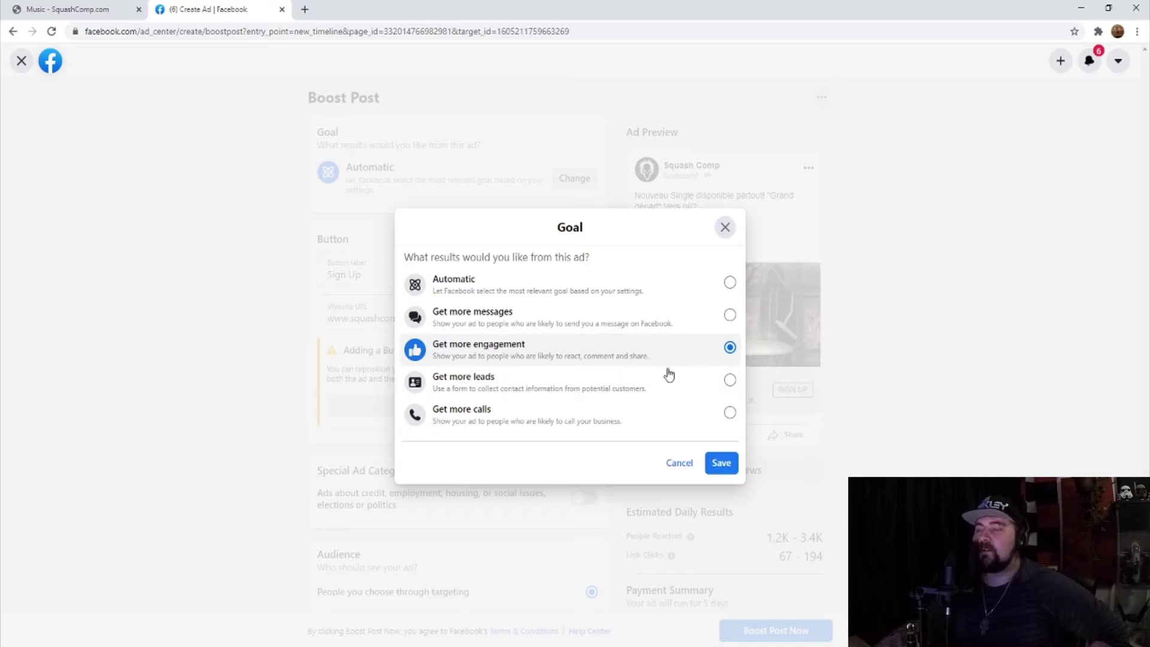
pyautogui.click(719, 468)
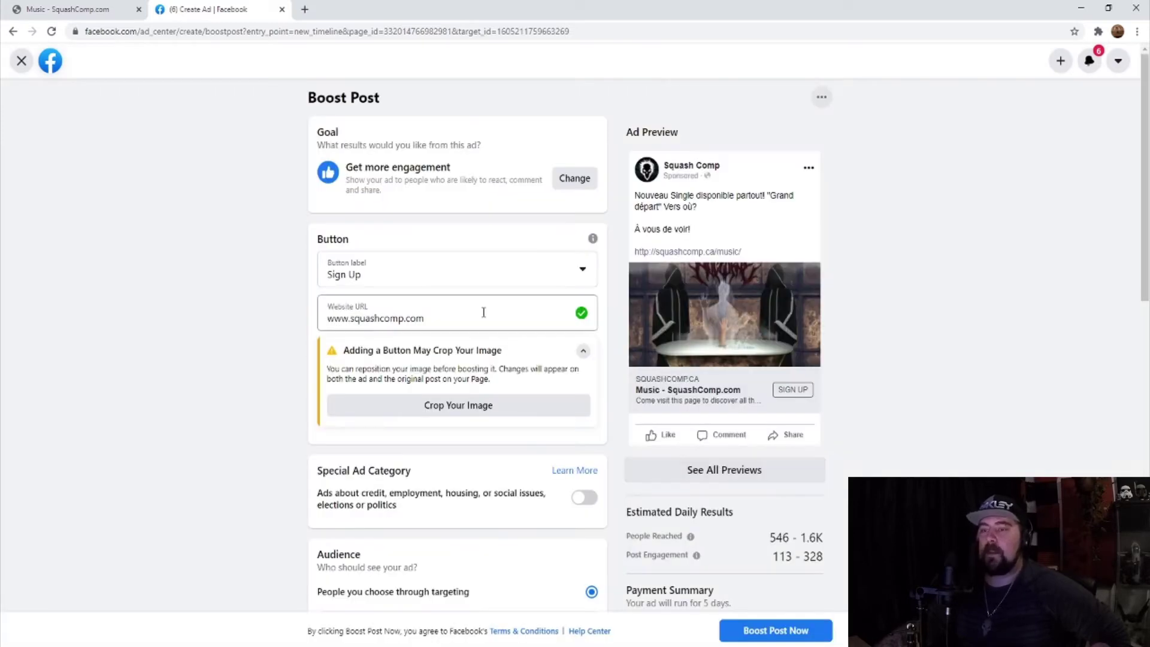
pyautogui.click(426, 277)
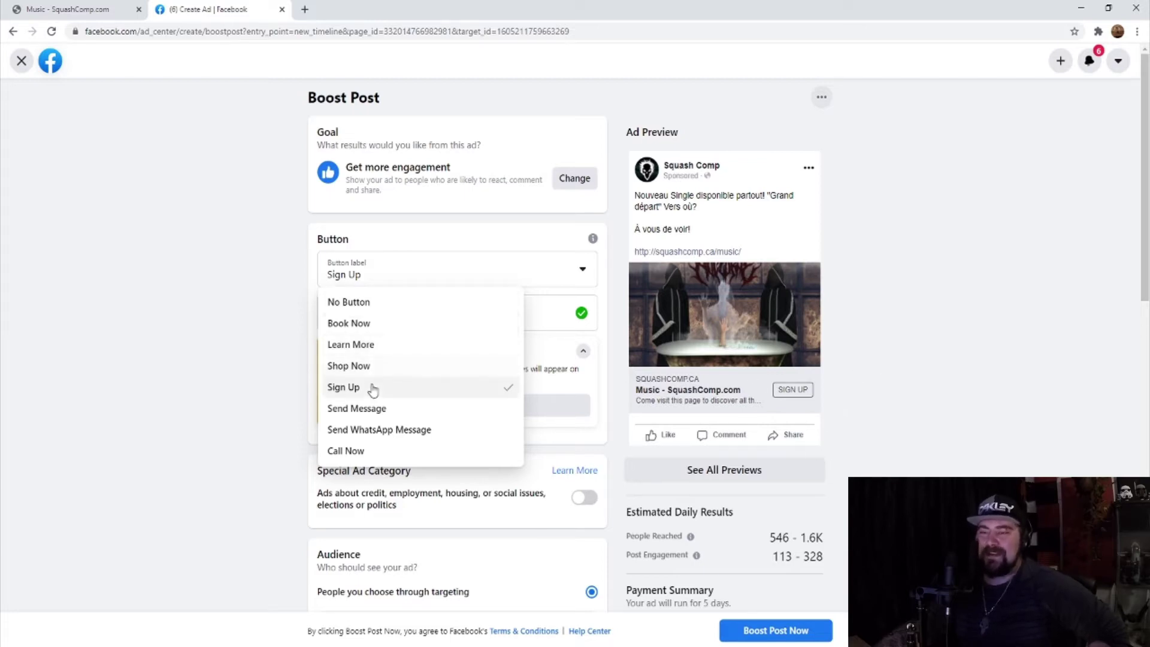
pyautogui.click(375, 352)
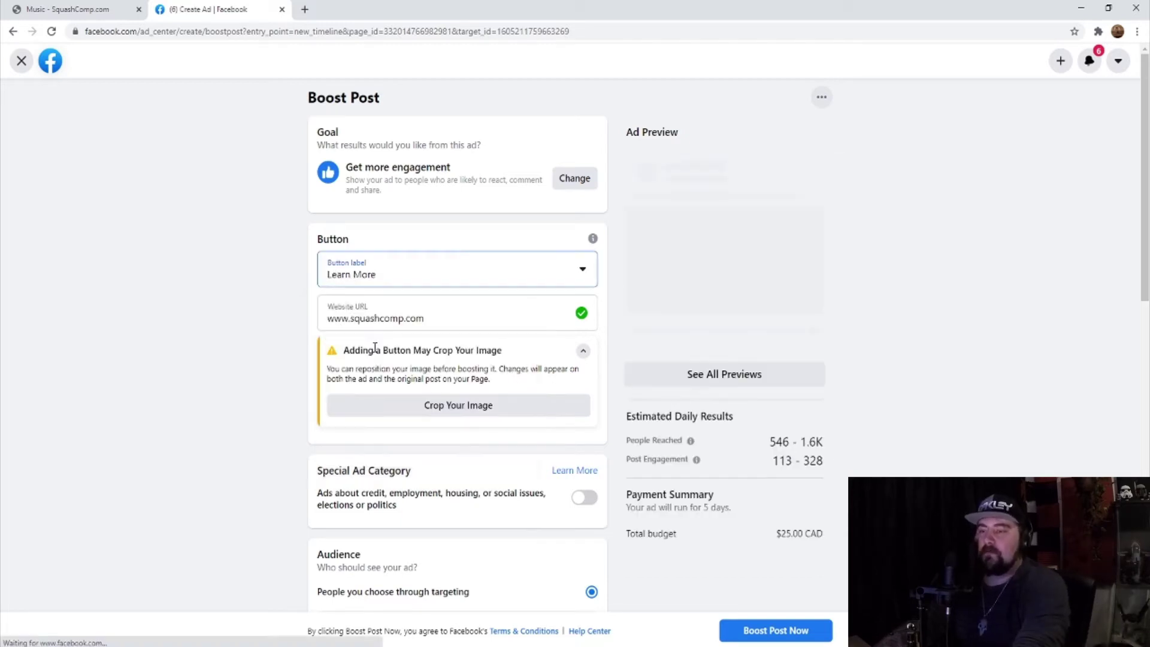
pyautogui.click(461, 321)
pyautogui.hotkey('alt', 'Tab')
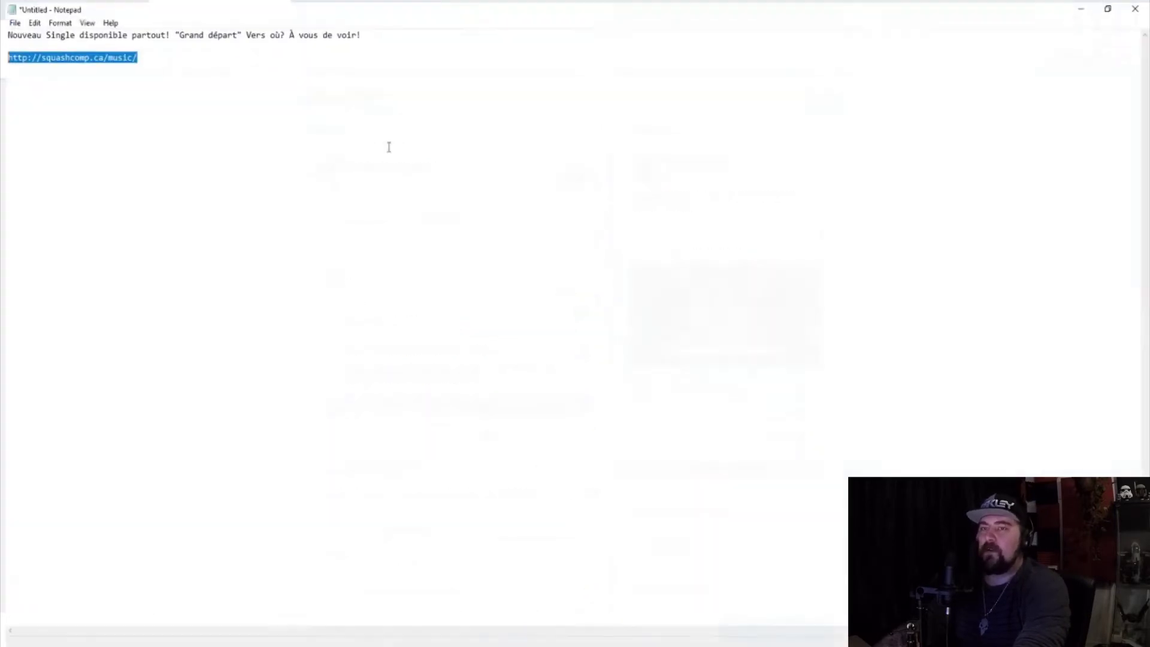
pyautogui.rightClick(95, 59)
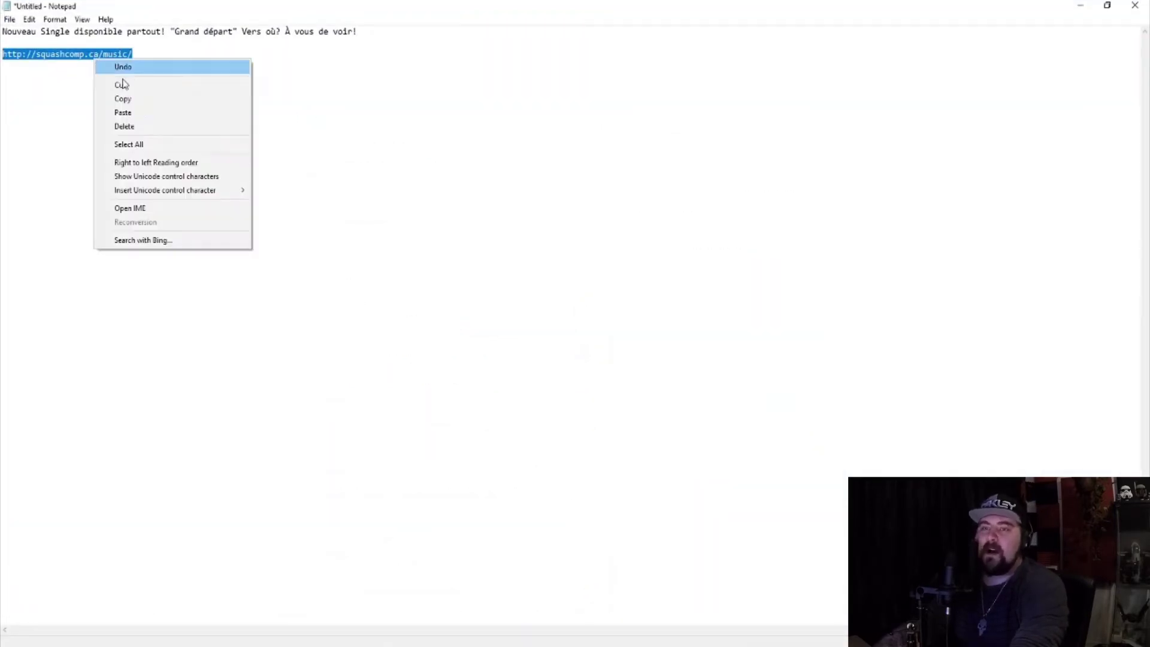
pyautogui.click(150, 98)
pyautogui.click(1081, 5)
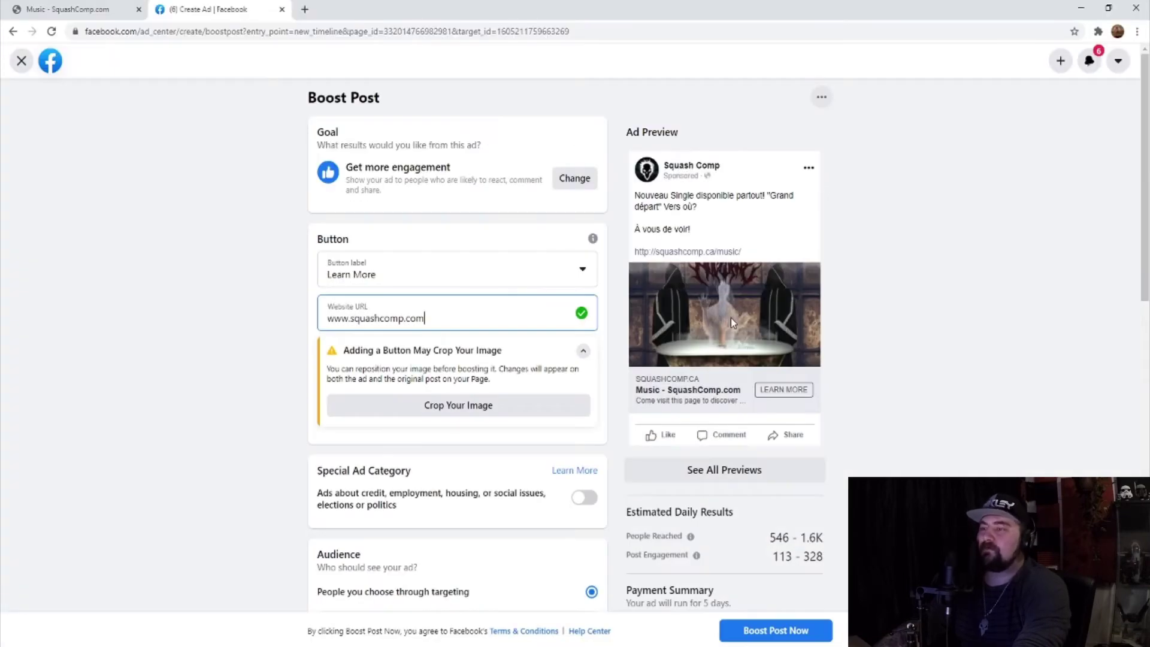
pyautogui.hotkey('ctrl', 'a')
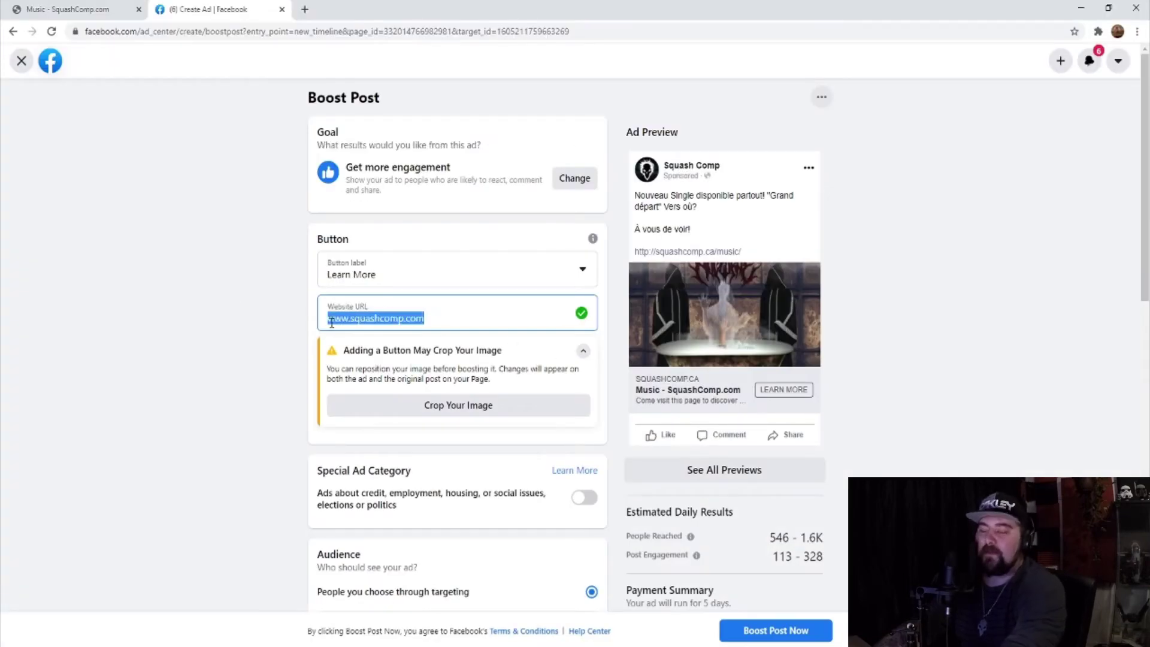
pyautogui.hotkey('ctrl', 'v')
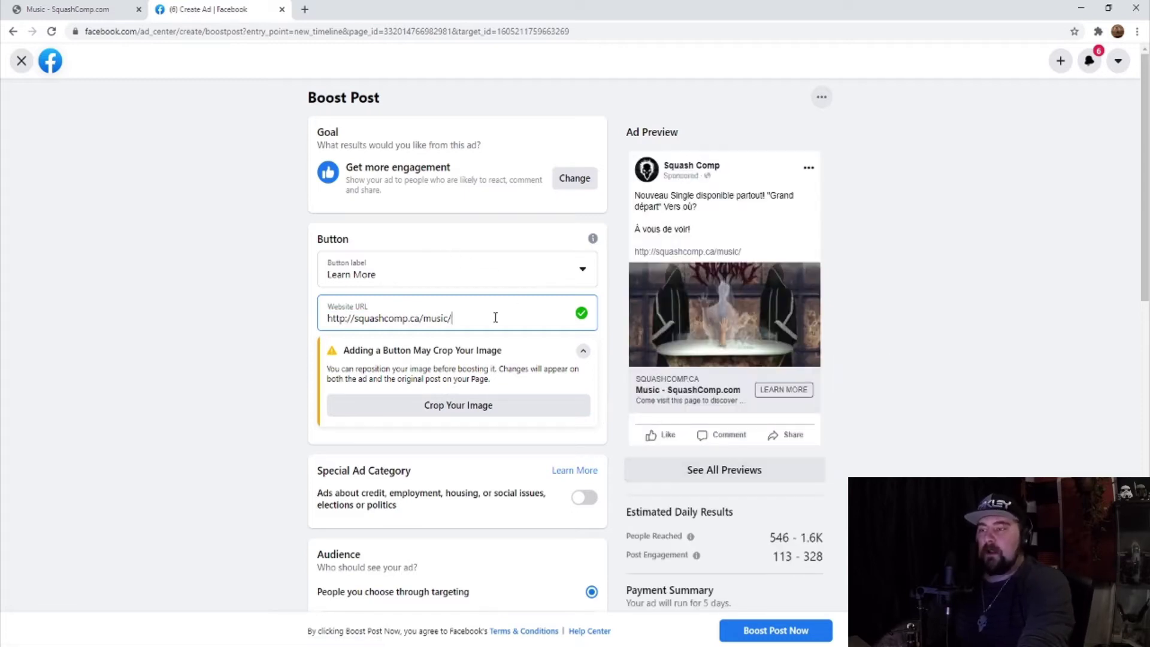
# - Compare the targeting-based audience with the saved ones and choose the Terreur Grand dep audience for the ad
pyautogui.scroll(-2, 513, 348)
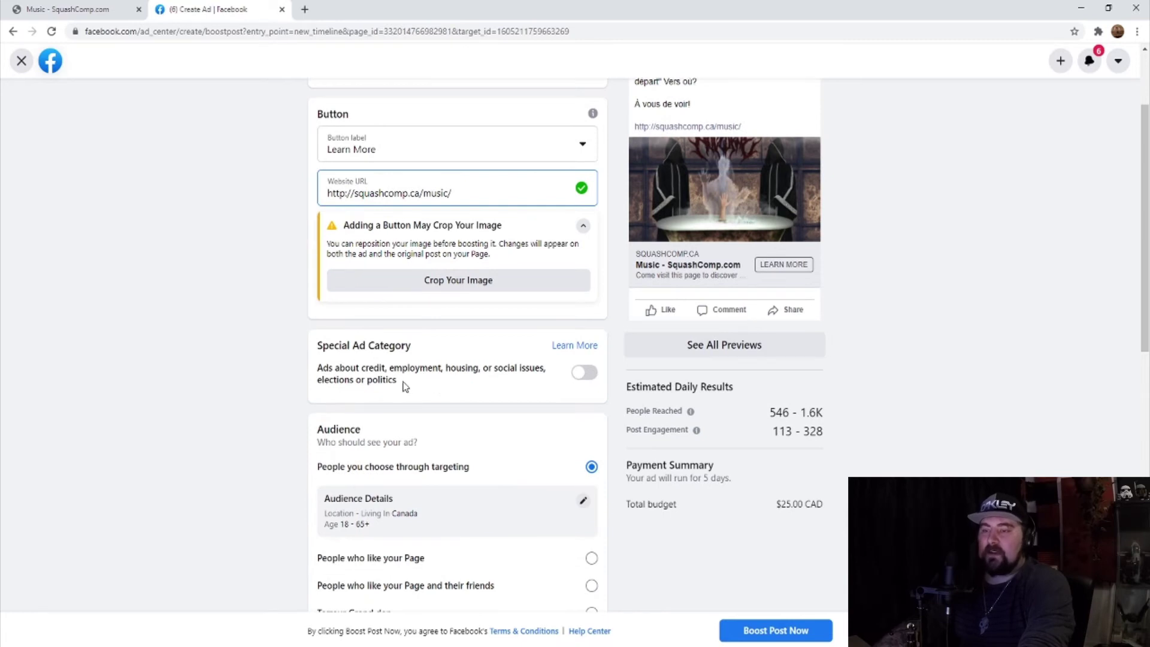
pyautogui.scroll(-2, 398, 439)
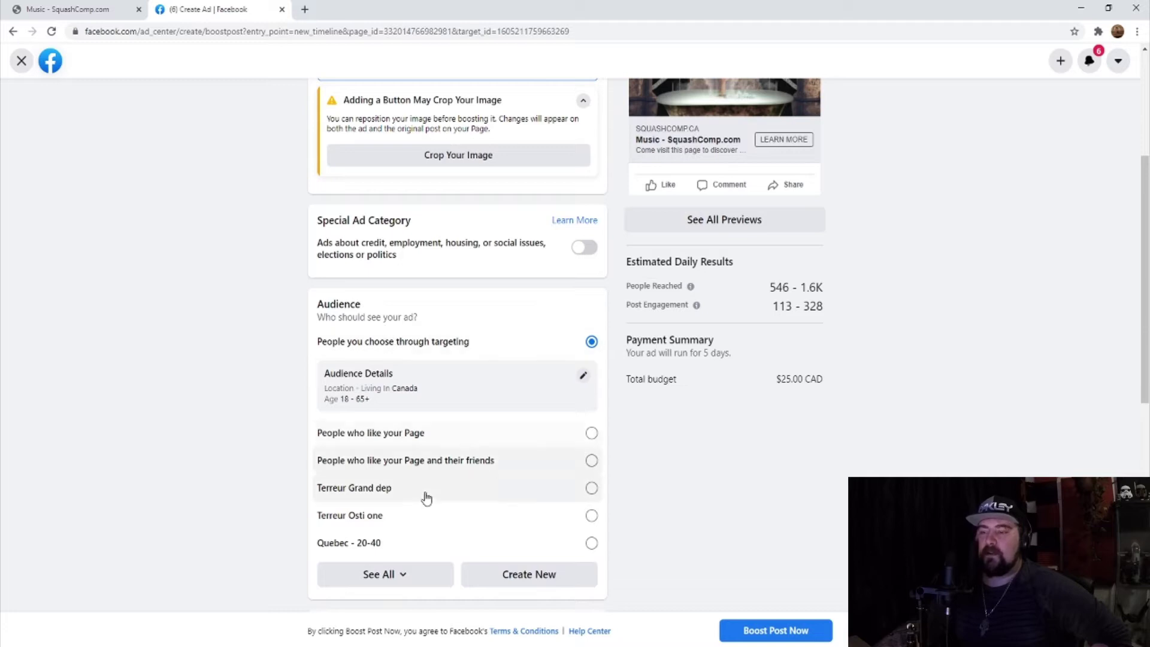
pyautogui.click(379, 487)
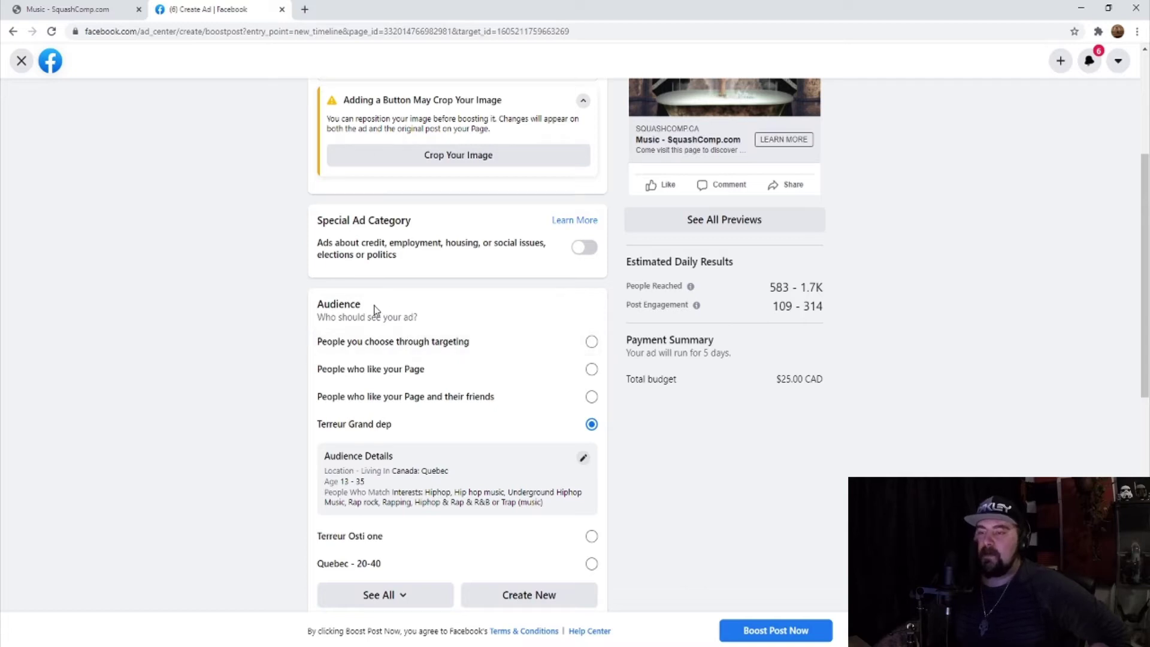
pyautogui.click(423, 354)
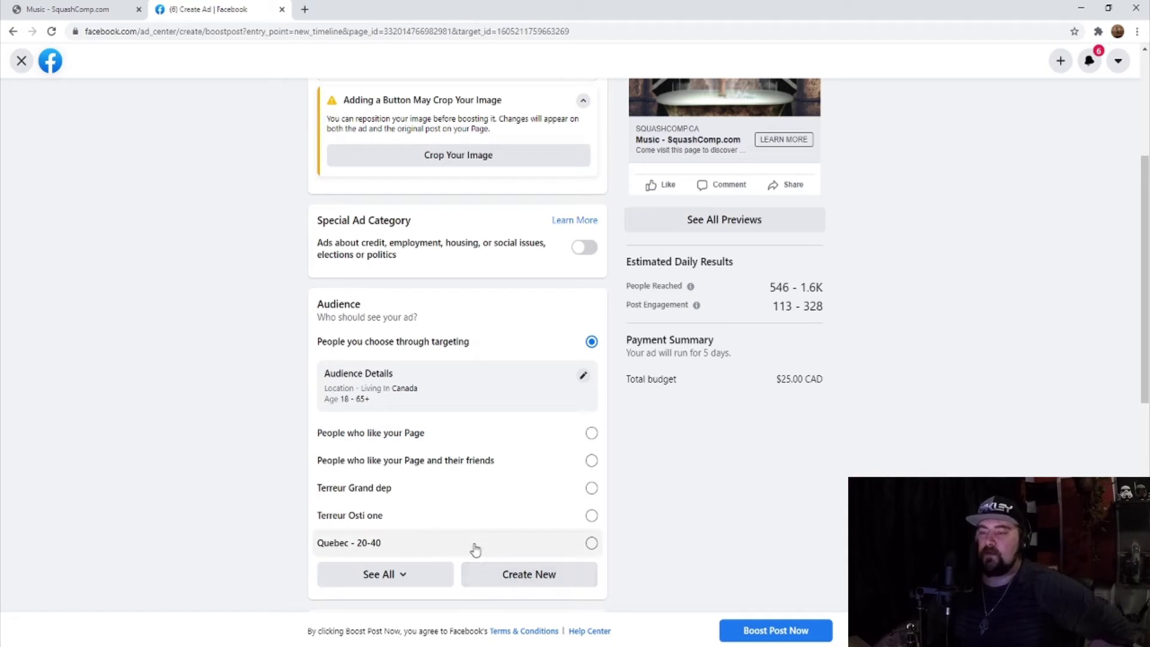
pyautogui.click(592, 490)
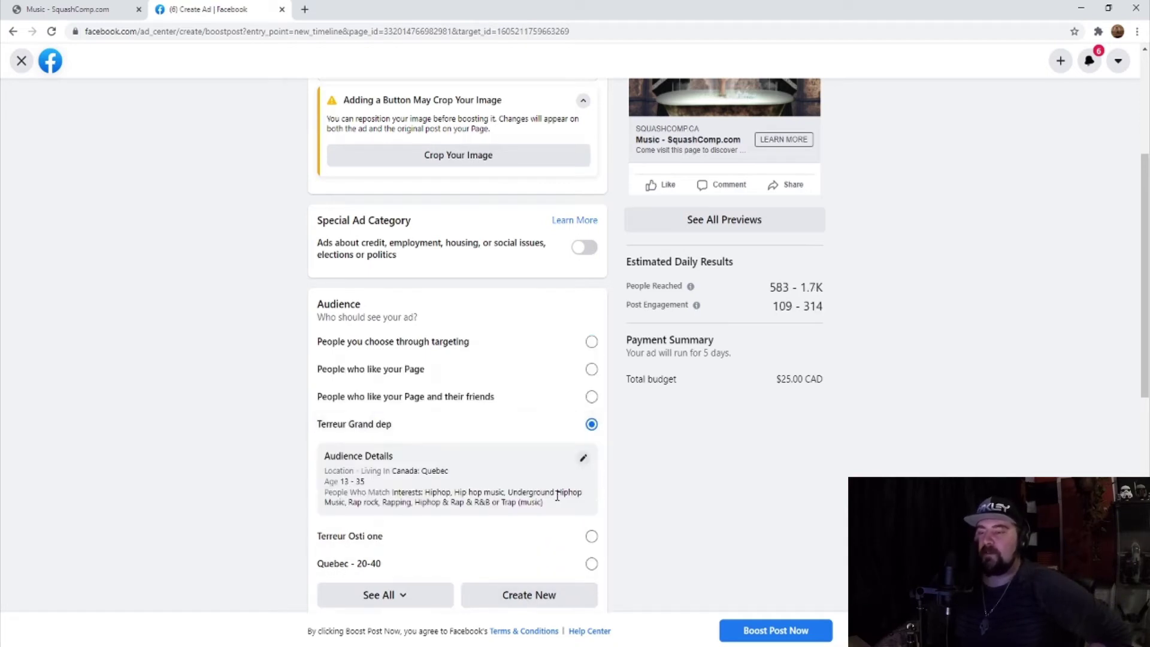
# - Edit the Terreur Grand dep audience, trying the gender options before choosing All, and set the maximum age to 38
pyautogui.click(584, 459)
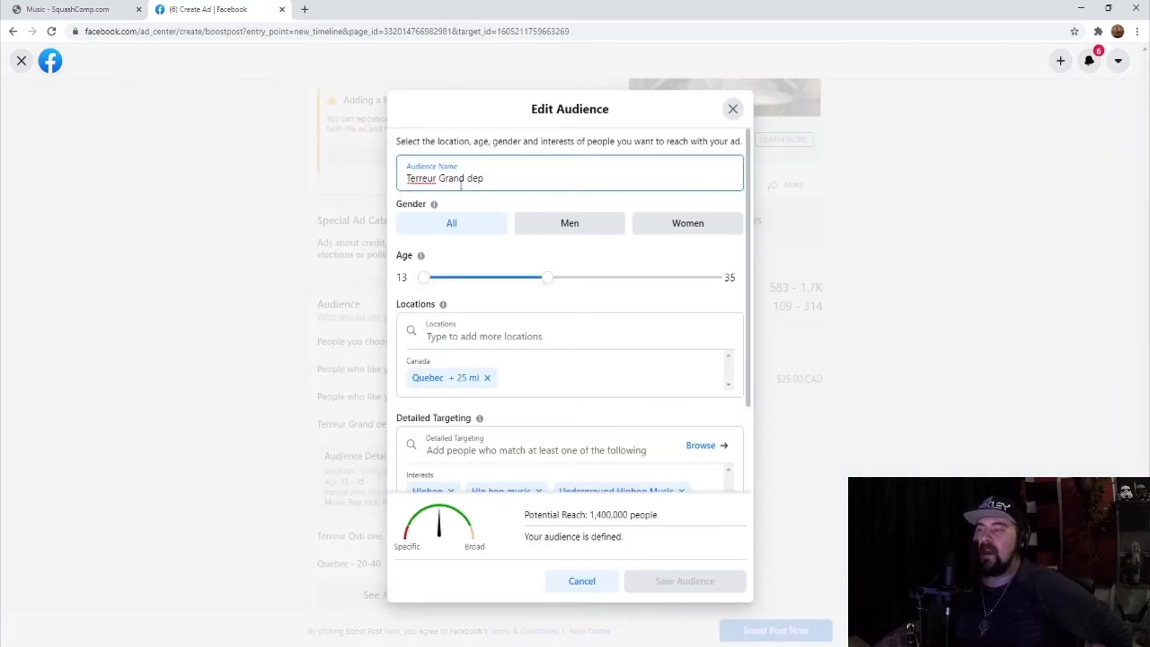
pyautogui.moveTo(508, 181); pyautogui.dragTo(395, 184)
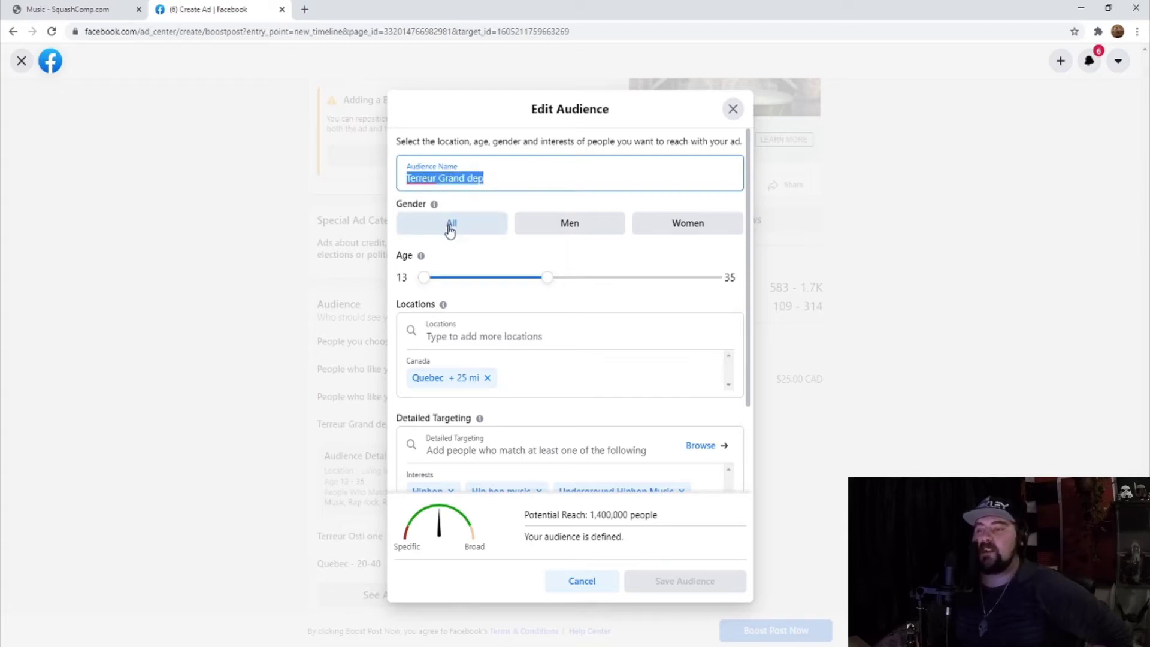
pyautogui.click(674, 233)
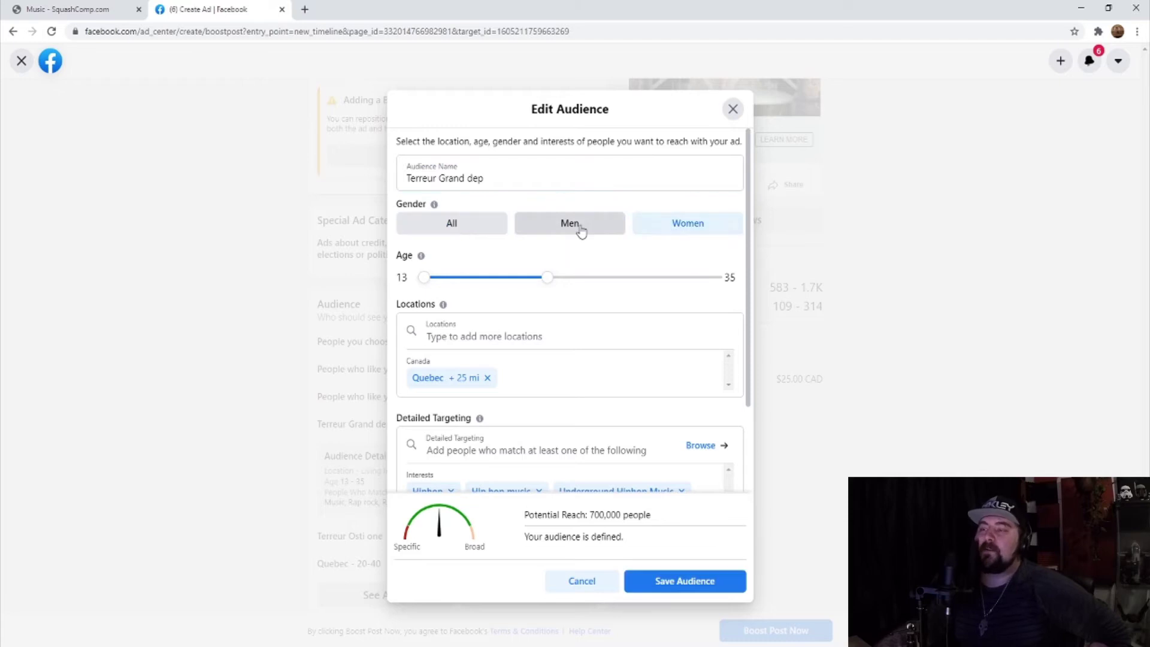
pyautogui.click(579, 232)
pyautogui.click(451, 228)
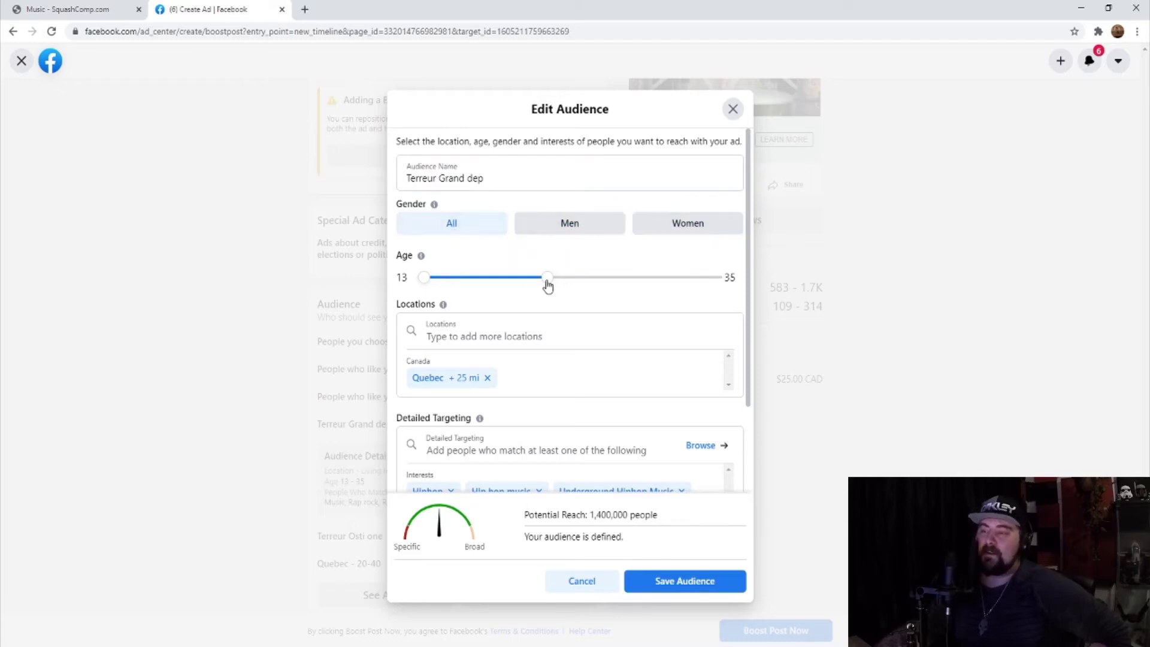
pyautogui.moveTo(552, 281)
pyautogui.mouseDown()
pyautogui.moveTo(585, 282)
pyautogui.moveTo(567, 286)
pyautogui.mouseUp()
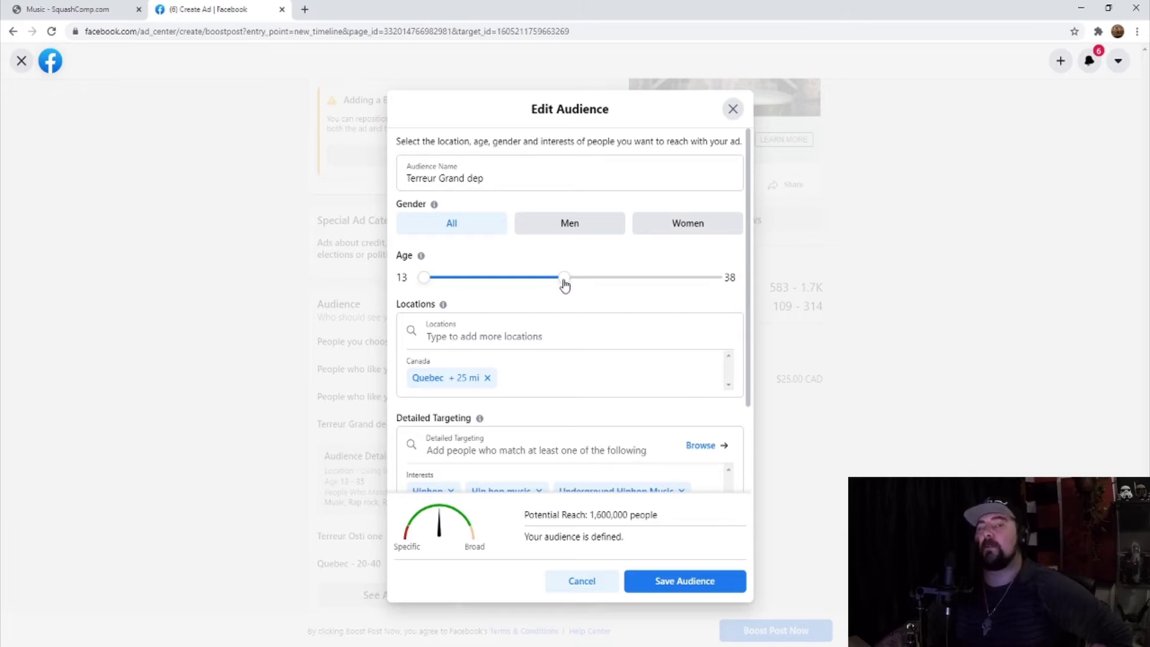
# - Remove the Quebec location from the audience and add the state Quebec, Canada again
pyautogui.click(510, 337)
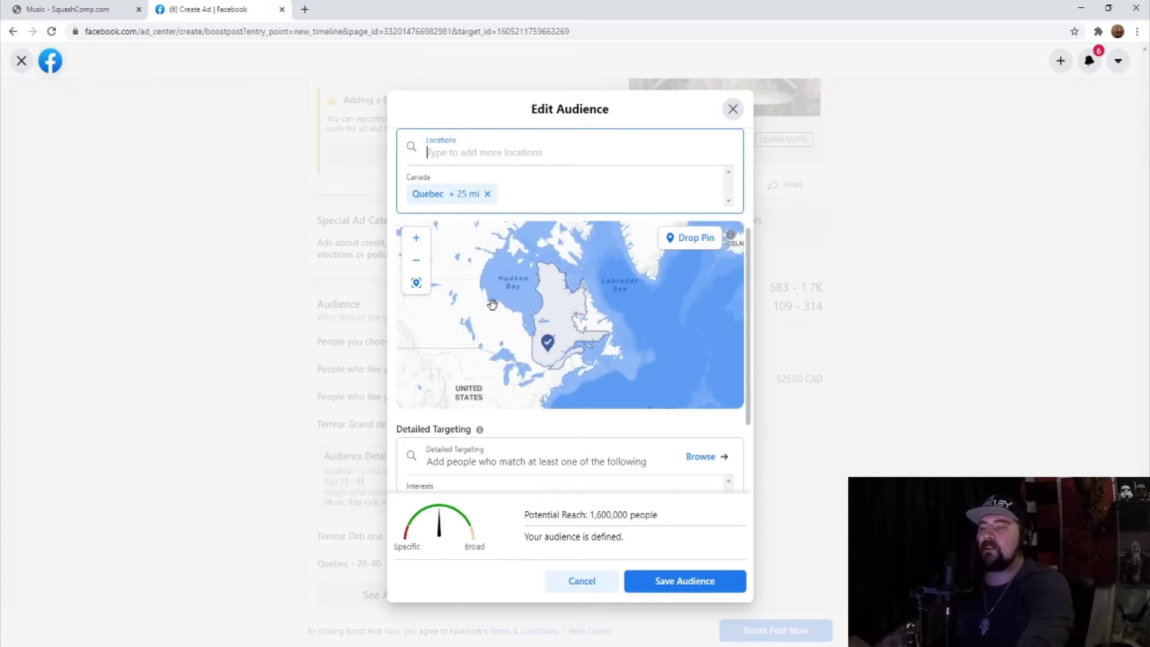
pyautogui.click(488, 194)
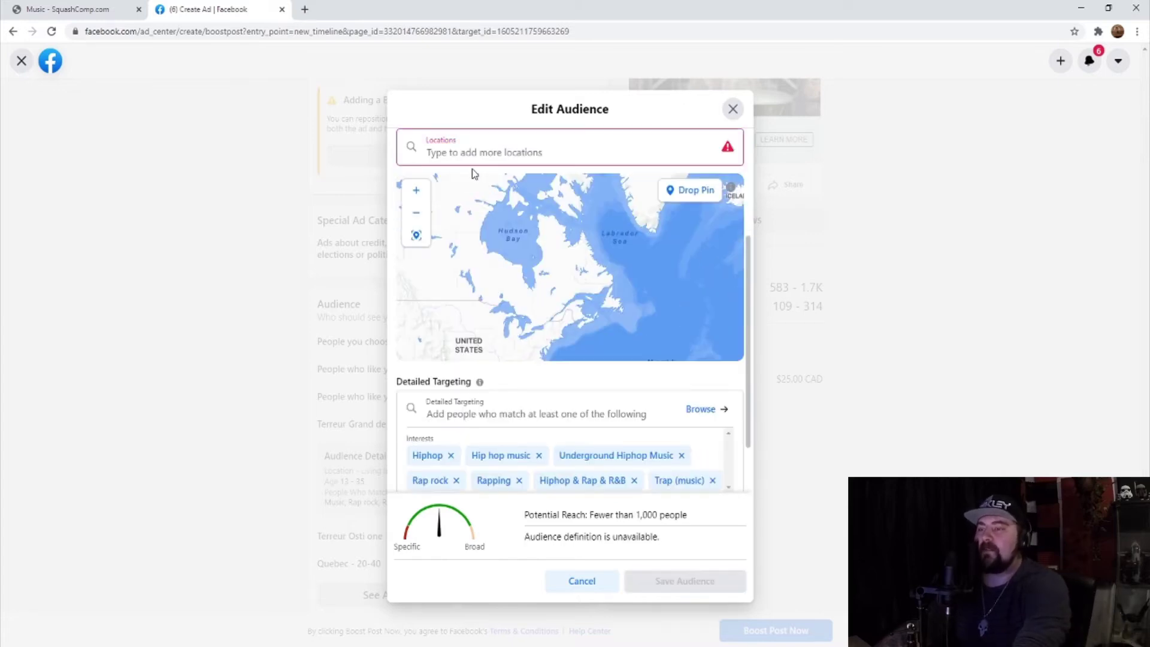
pyautogui.write('que')
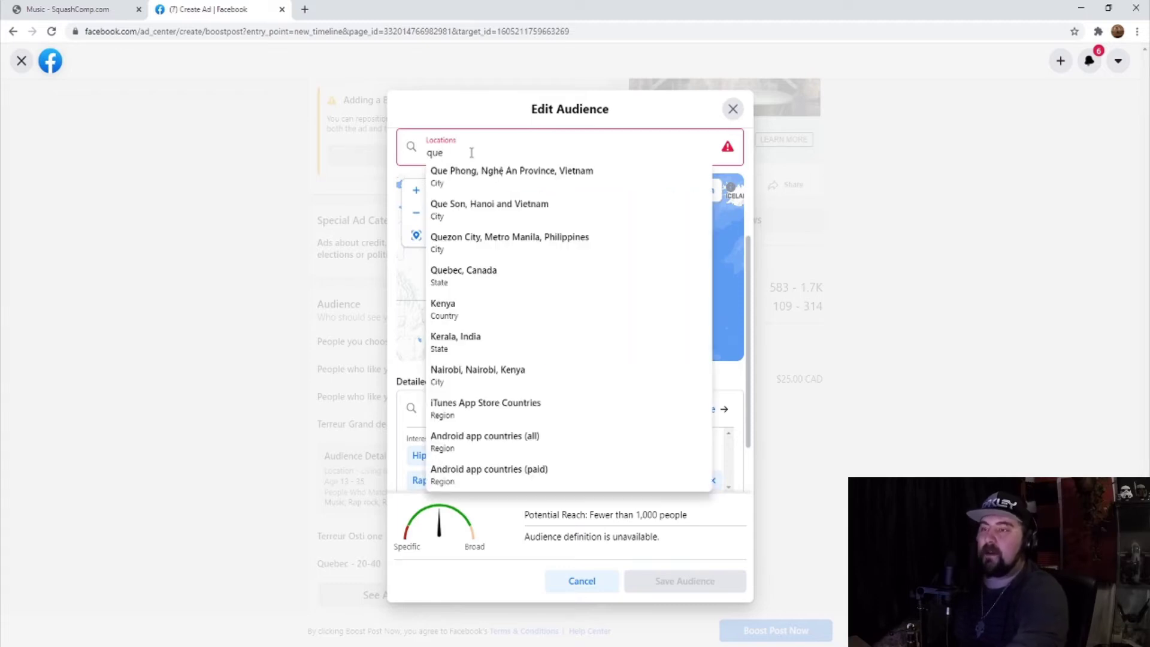
pyautogui.write('b')
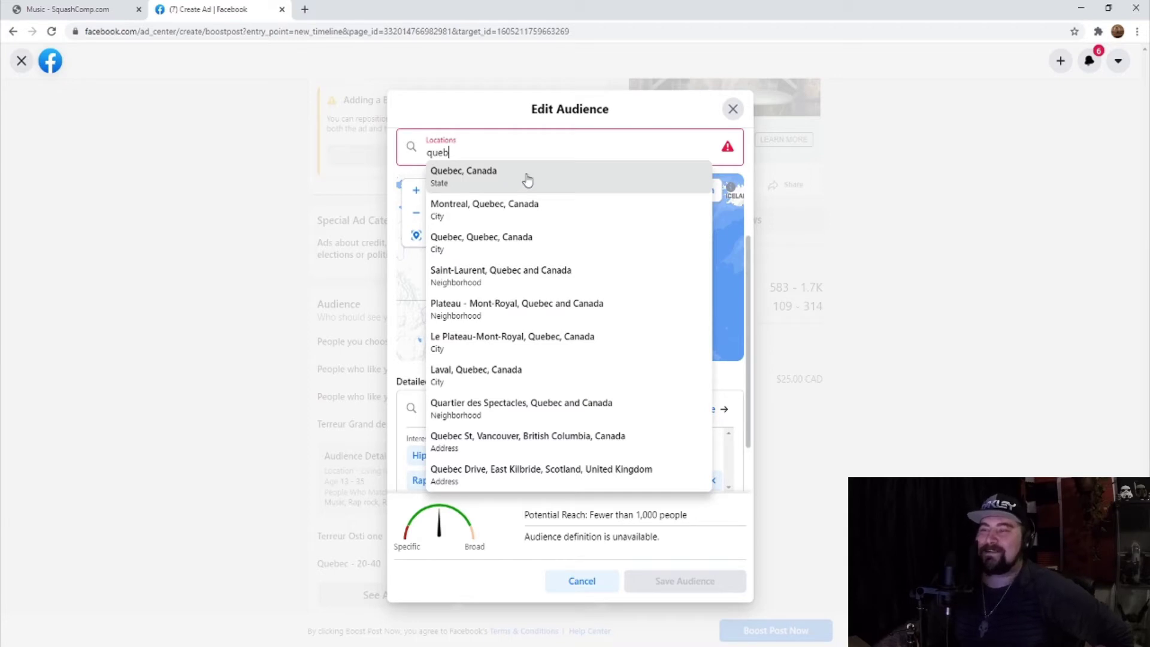
pyautogui.click(507, 181)
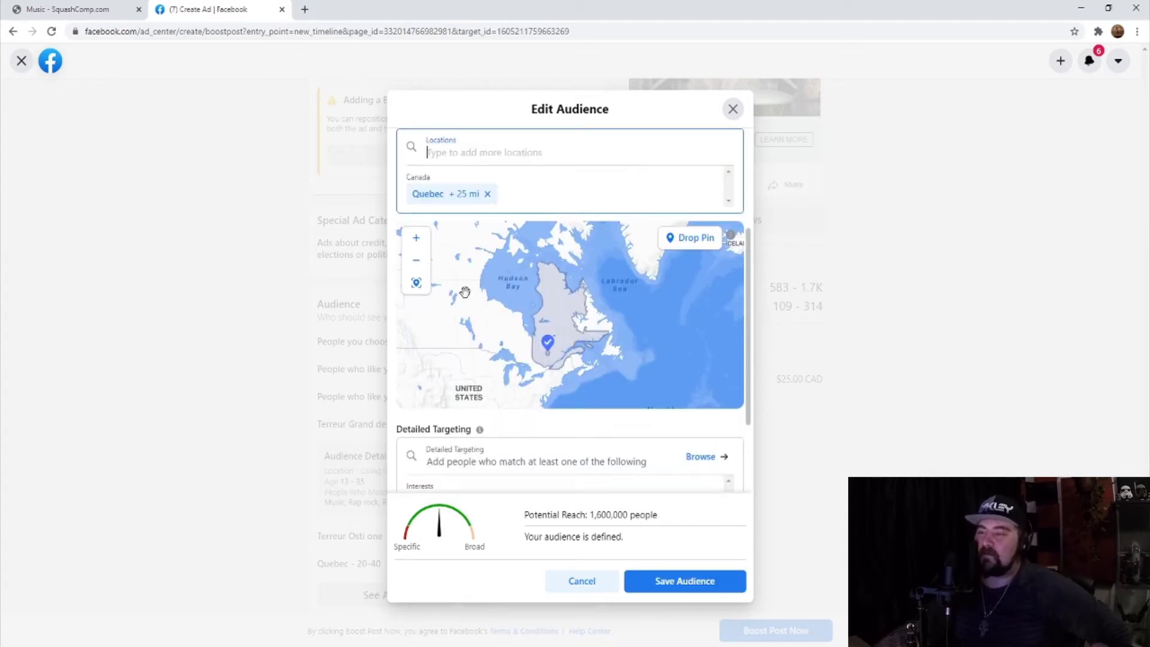
# - Search the audience's detailed targeting for "rap" and pick the Rapping interest
pyautogui.scroll(-2, 623, 449)
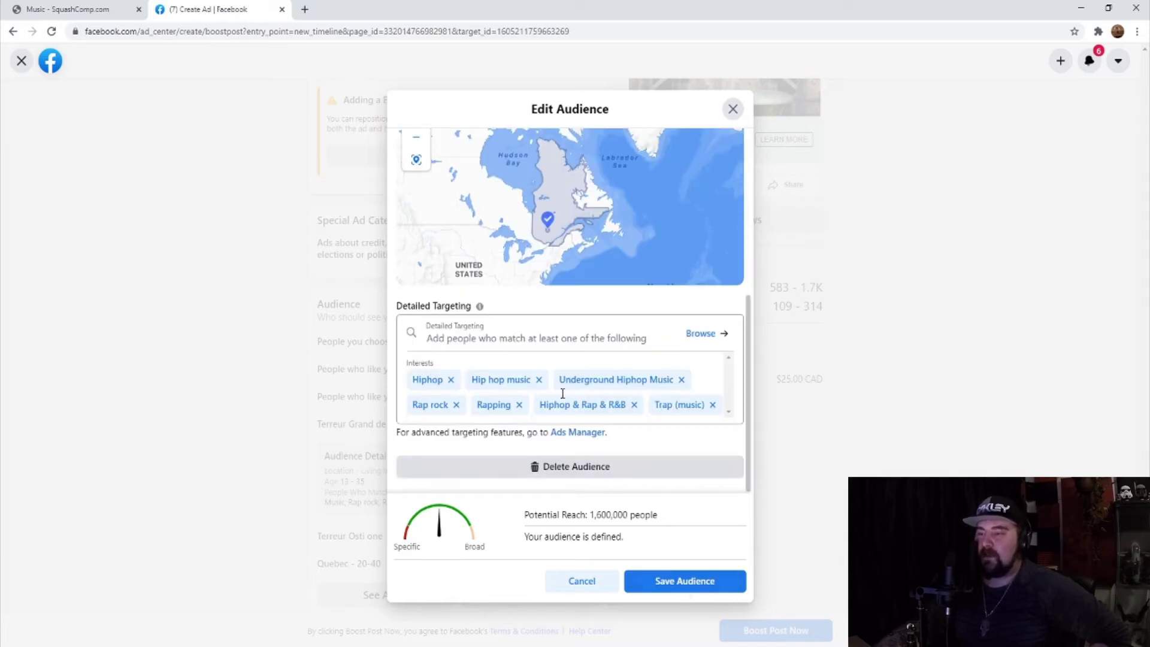
pyautogui.click(509, 337)
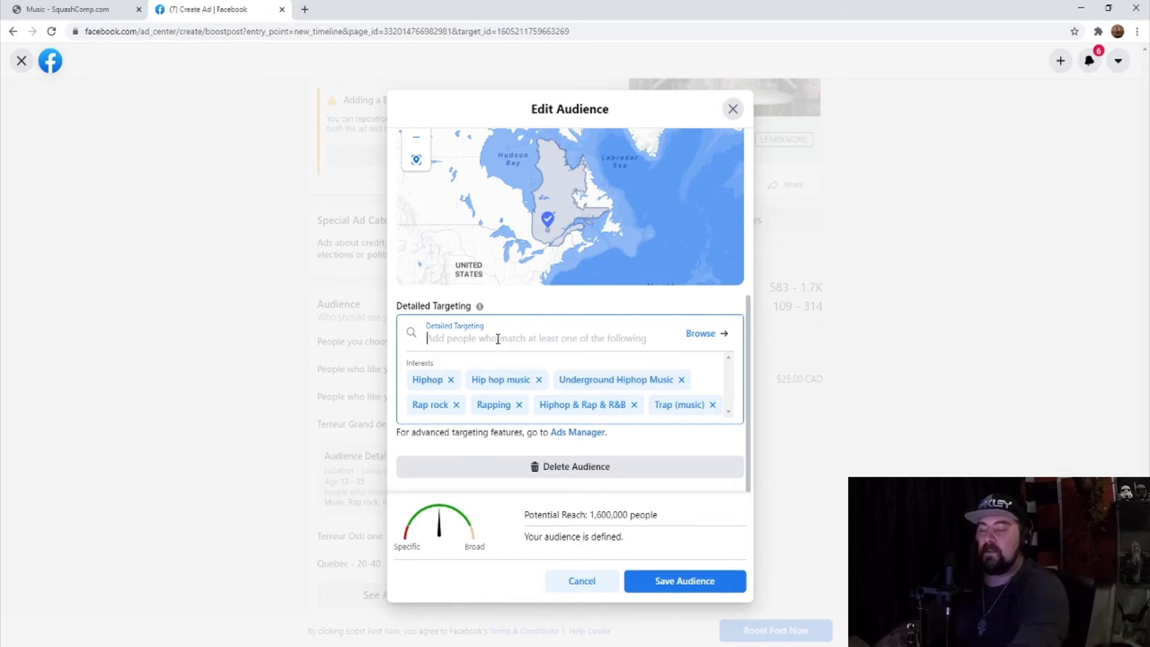
pyautogui.write('rap')
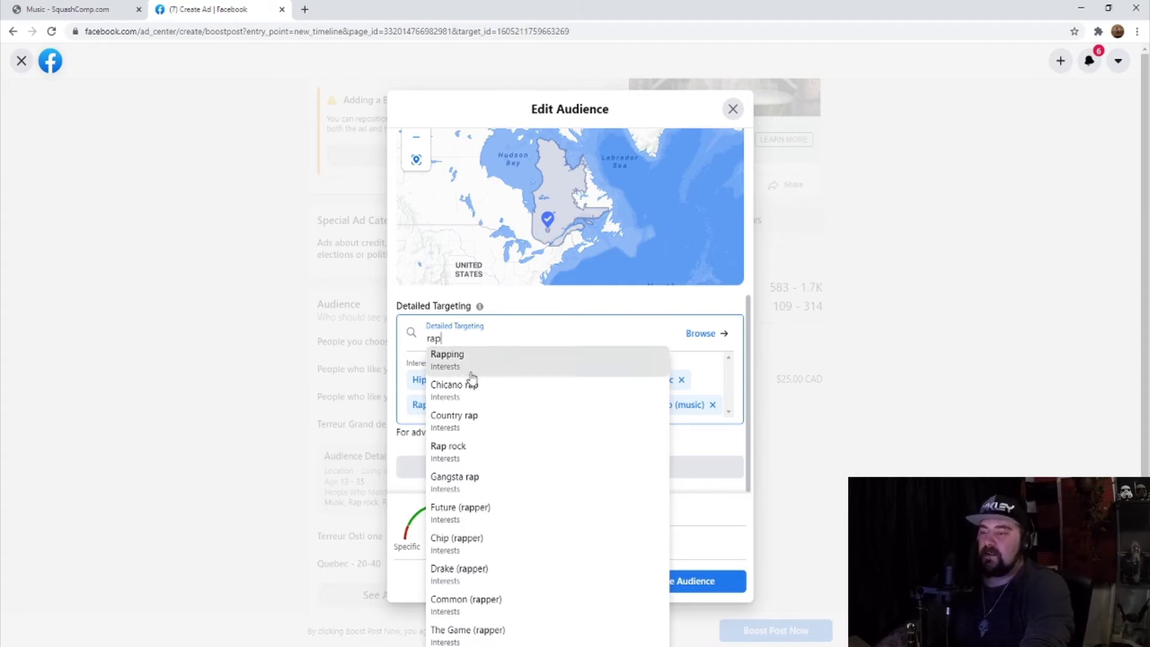
pyautogui.click(483, 359)
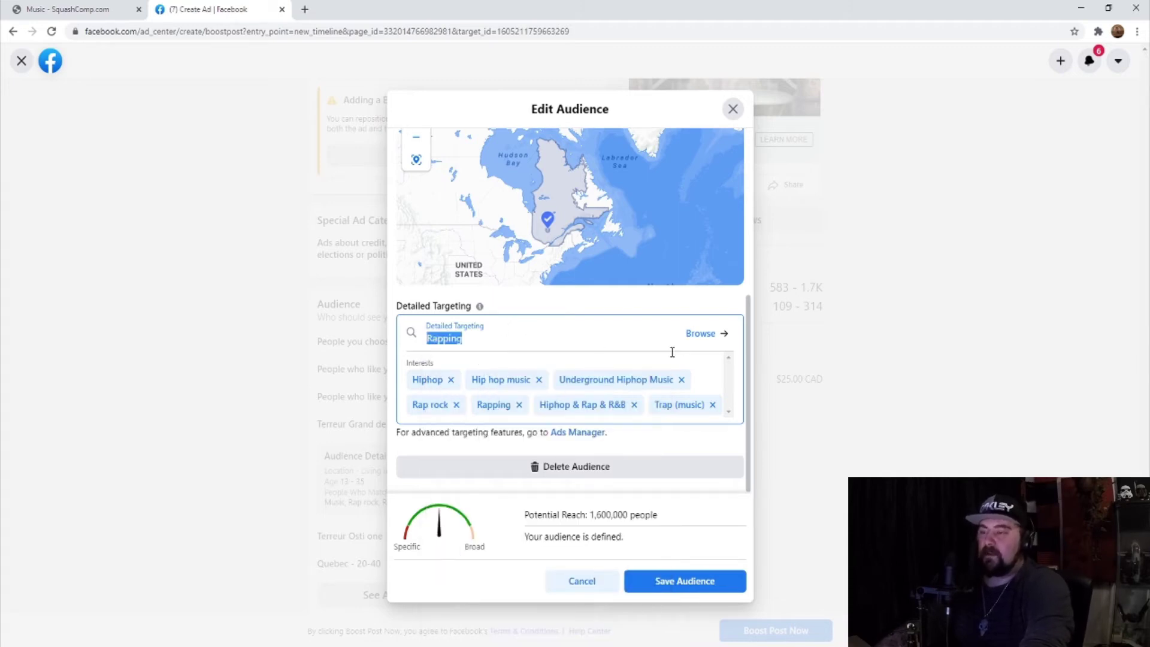
pyautogui.click(477, 337)
pyautogui.click(473, 364)
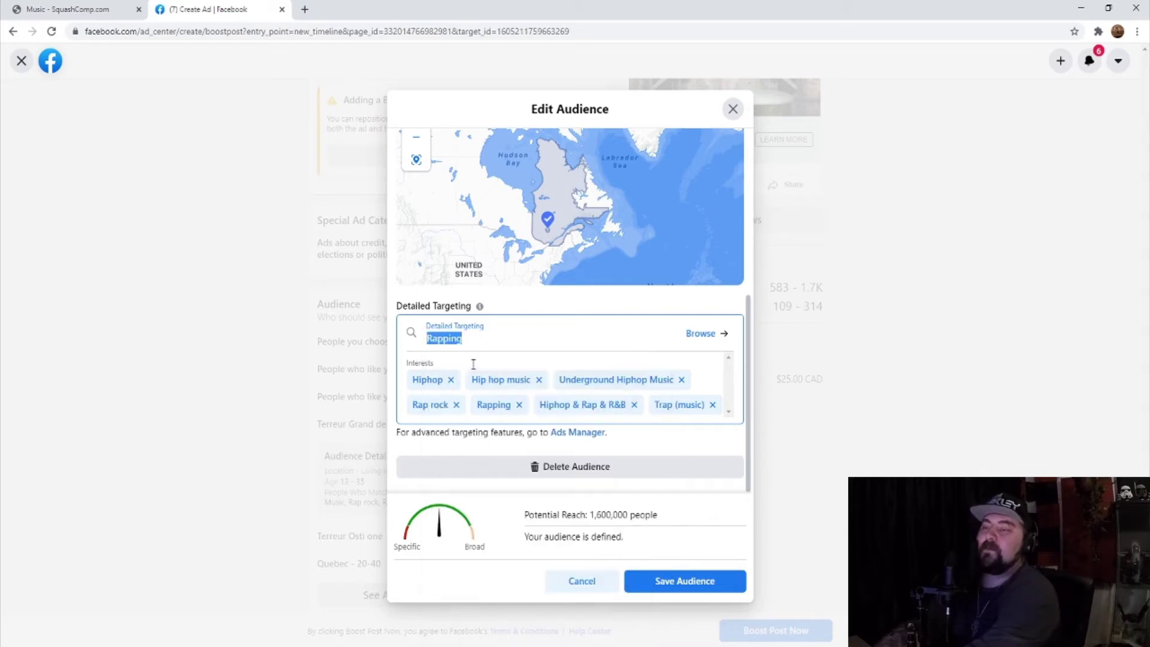
pyautogui.click(727, 415)
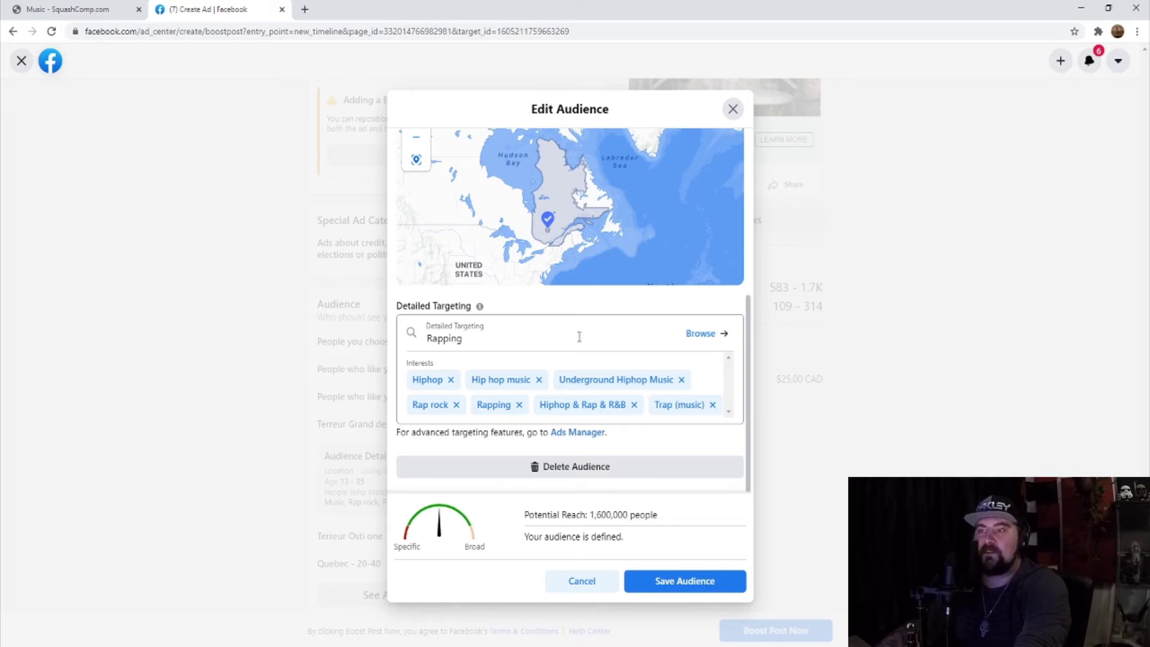
# - Browse the demographic targeting categories, examining the Education and Financial options, and return to the audience settings
pyautogui.click(699, 335)
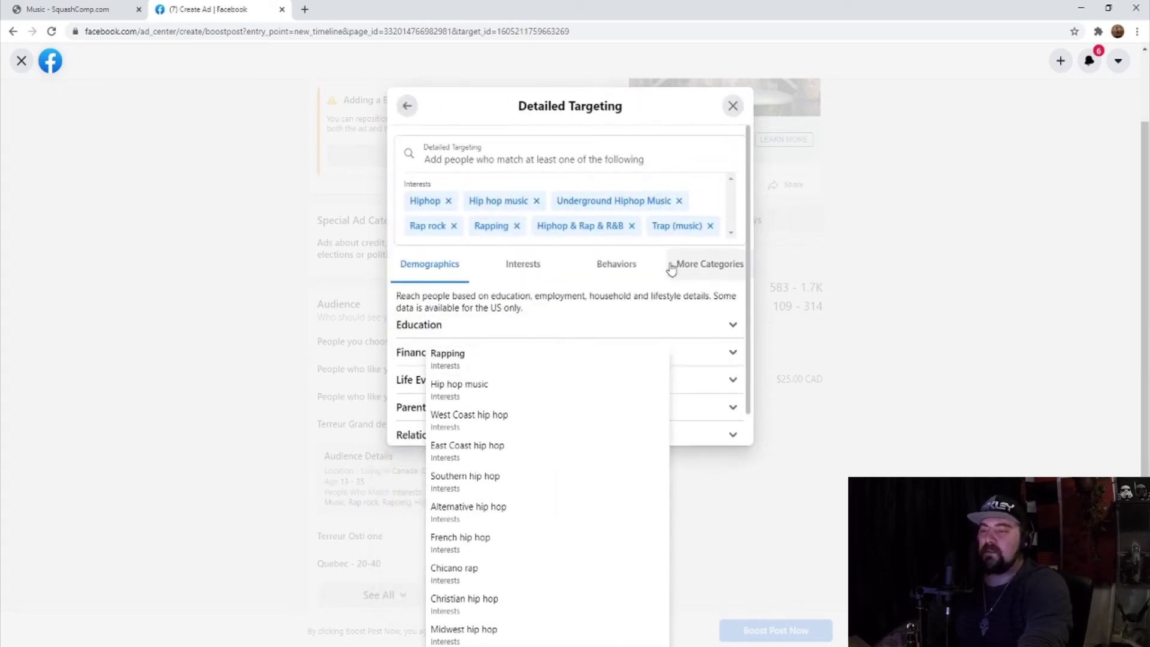
pyautogui.click(571, 360)
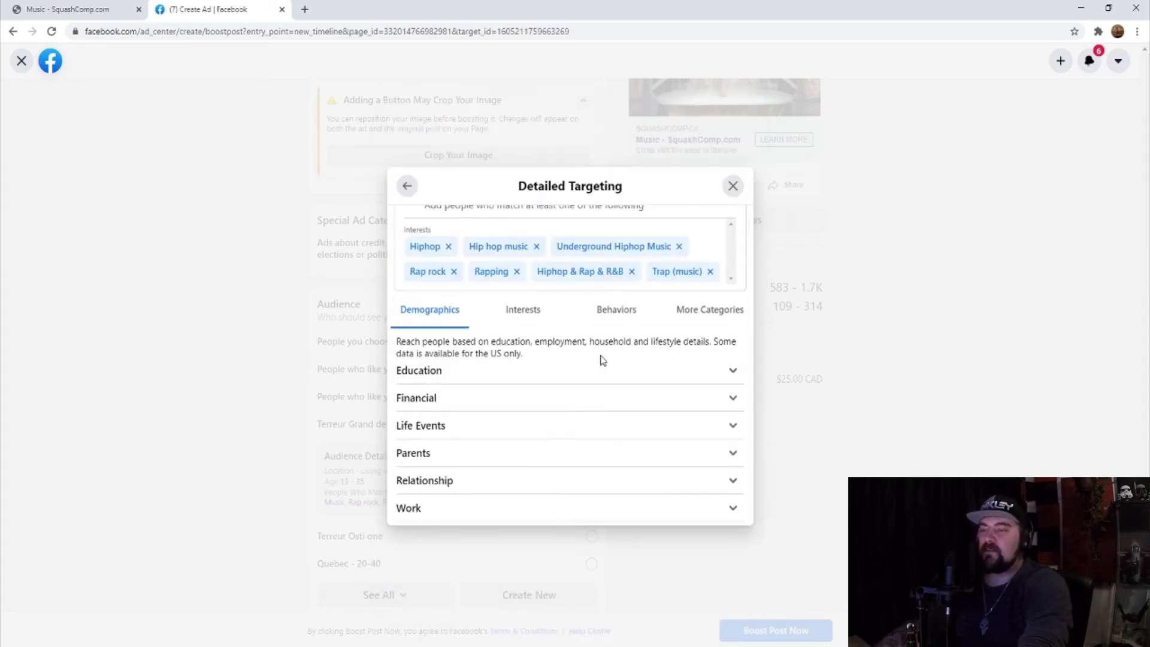
pyautogui.click(473, 375)
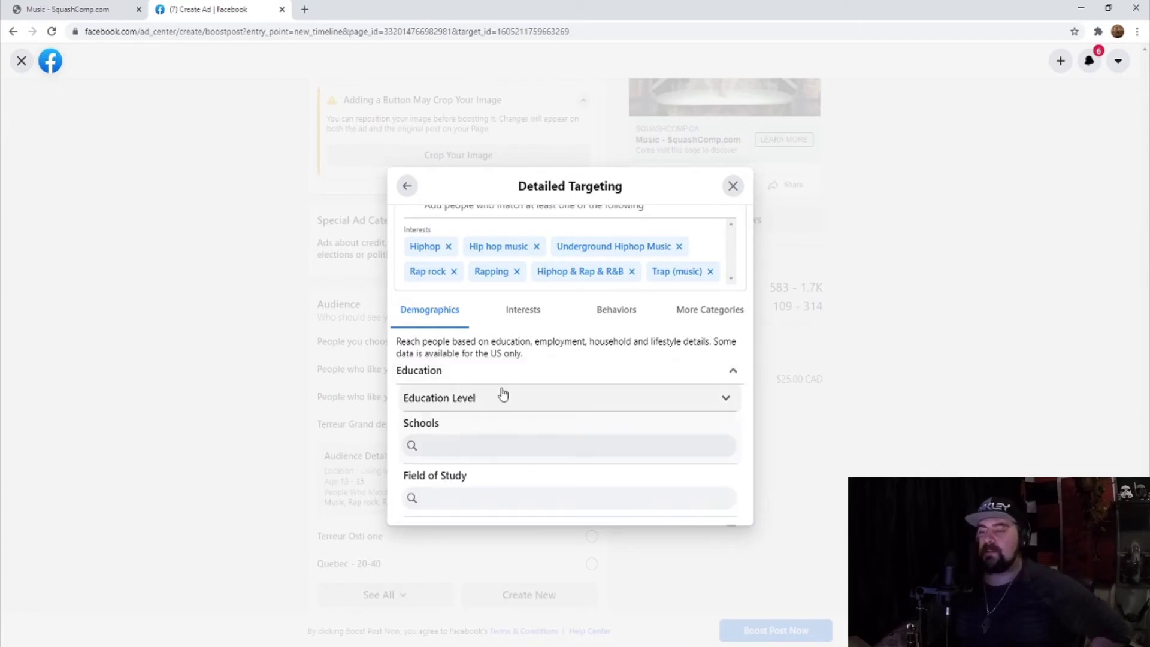
pyautogui.scroll(-3, 502, 396)
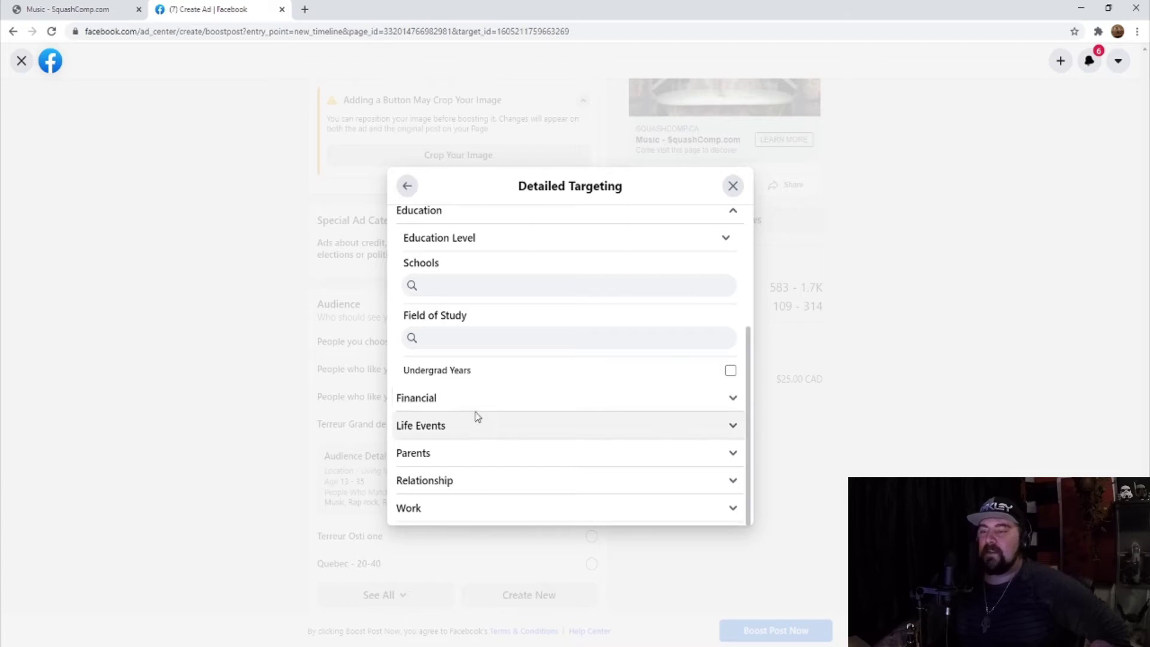
pyautogui.click(460, 399)
pyautogui.scroll(-1, 490, 436)
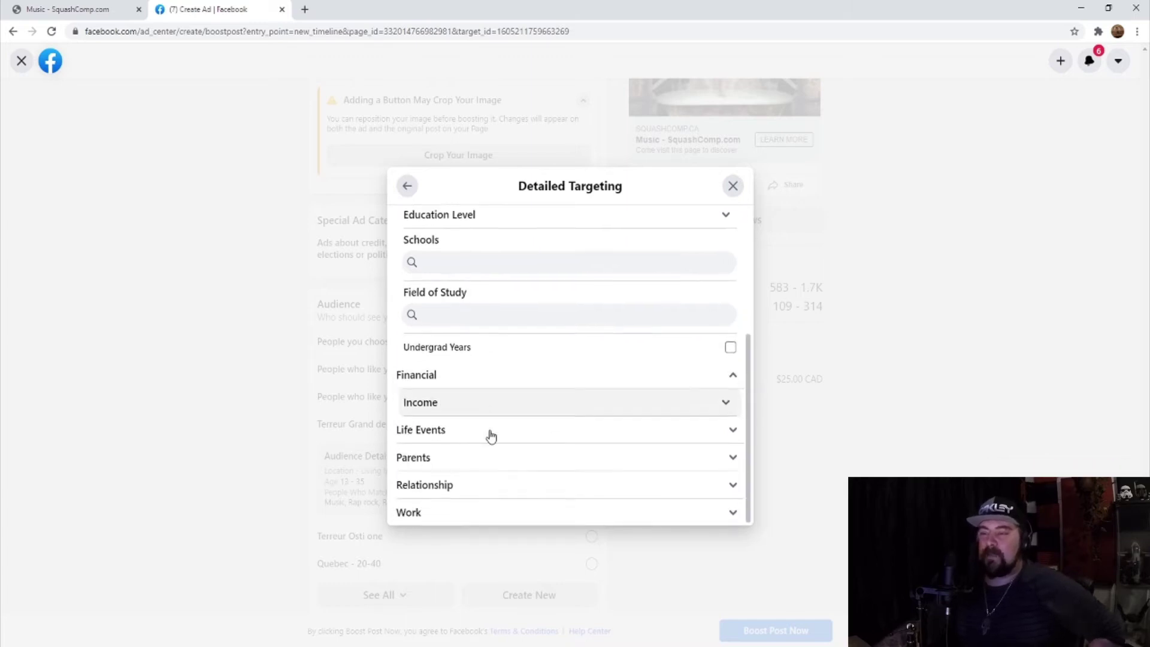
pyautogui.scroll(4, 467, 443)
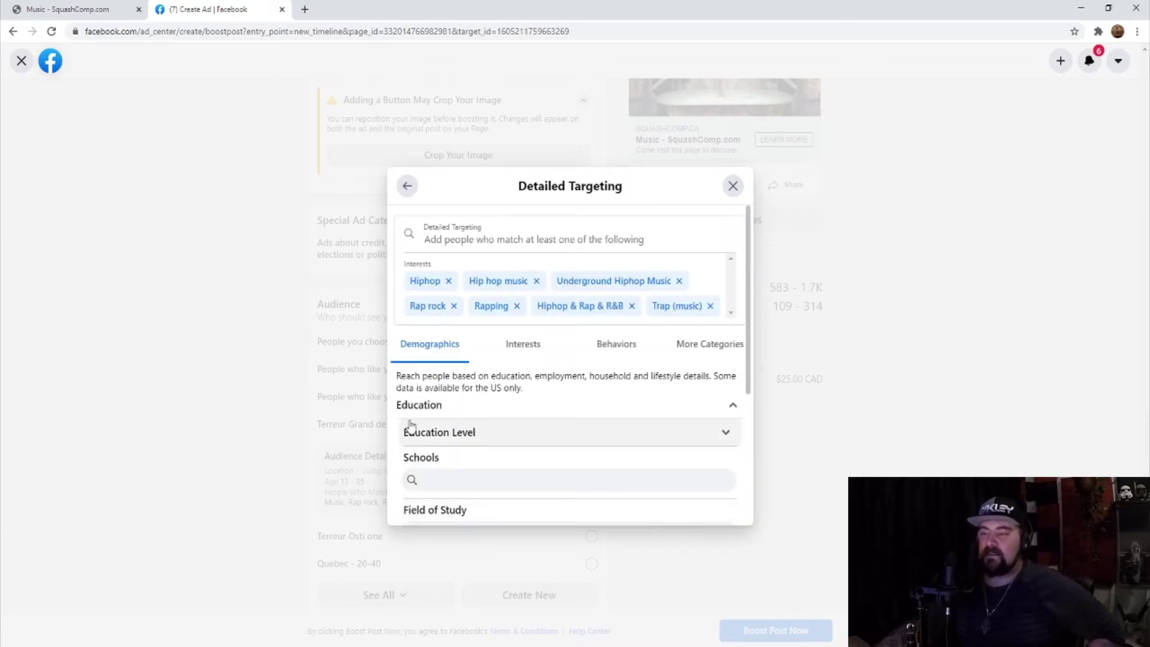
pyautogui.click(407, 188)
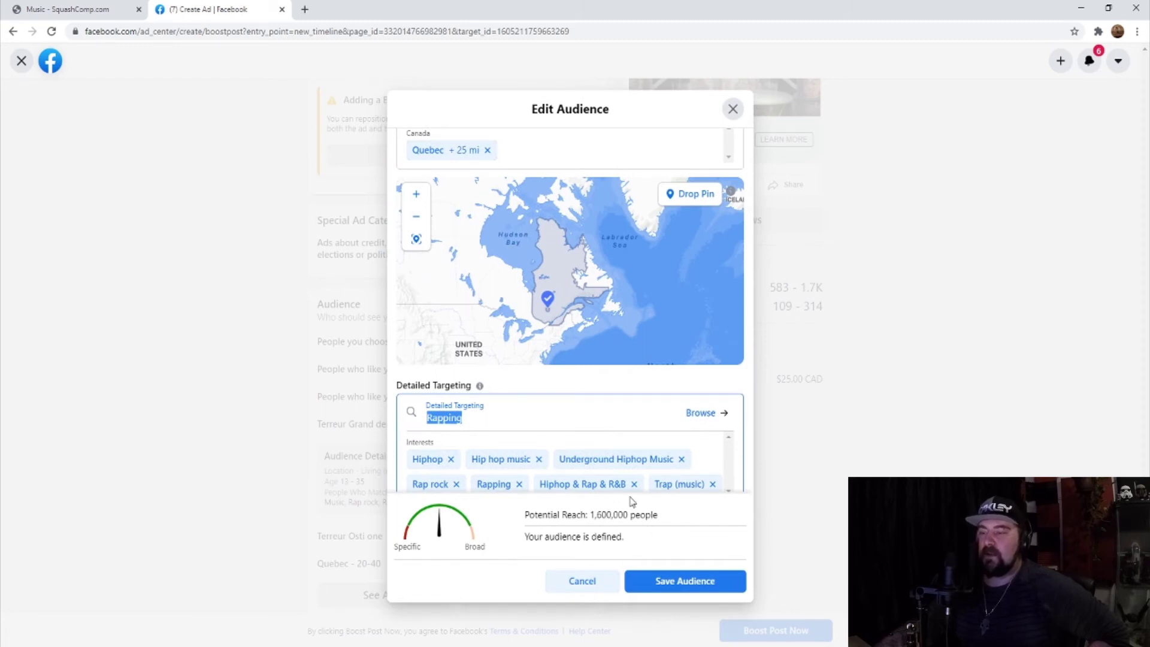
# - Review the Terreur Grand dep audience's gender, age, location and interest settings, and save the audience
pyautogui.scroll(10, 514, 419)
pyautogui.scroll(-1, 539, 329)
pyautogui.scroll(1, 568, 279)
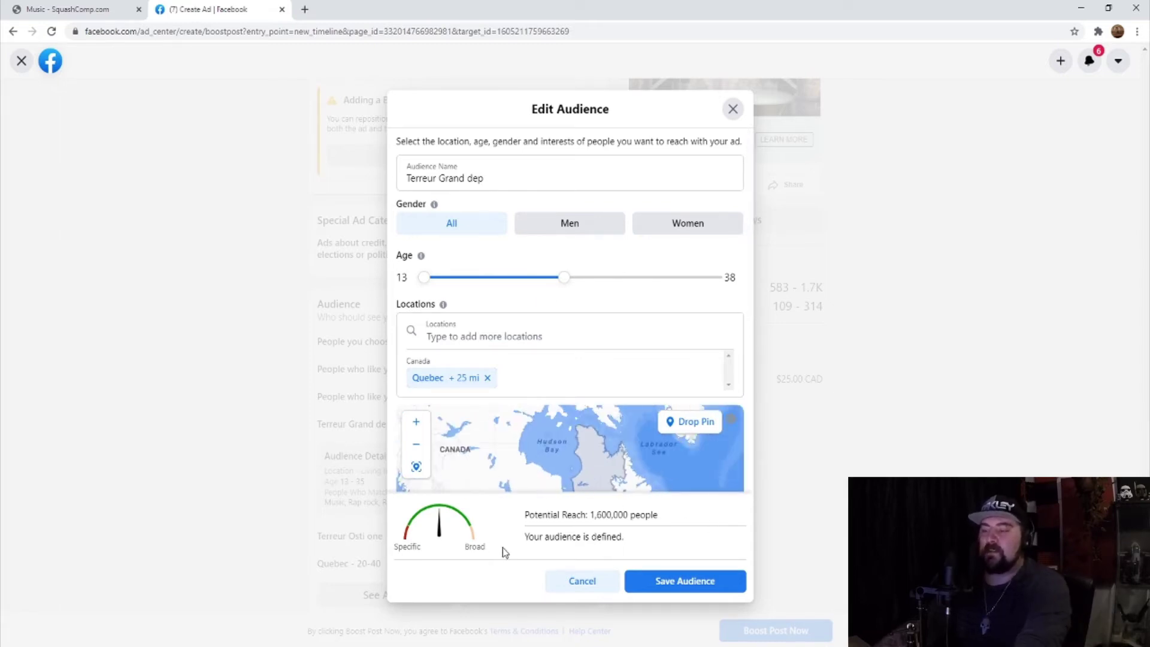
pyautogui.scroll(-3, 658, 293)
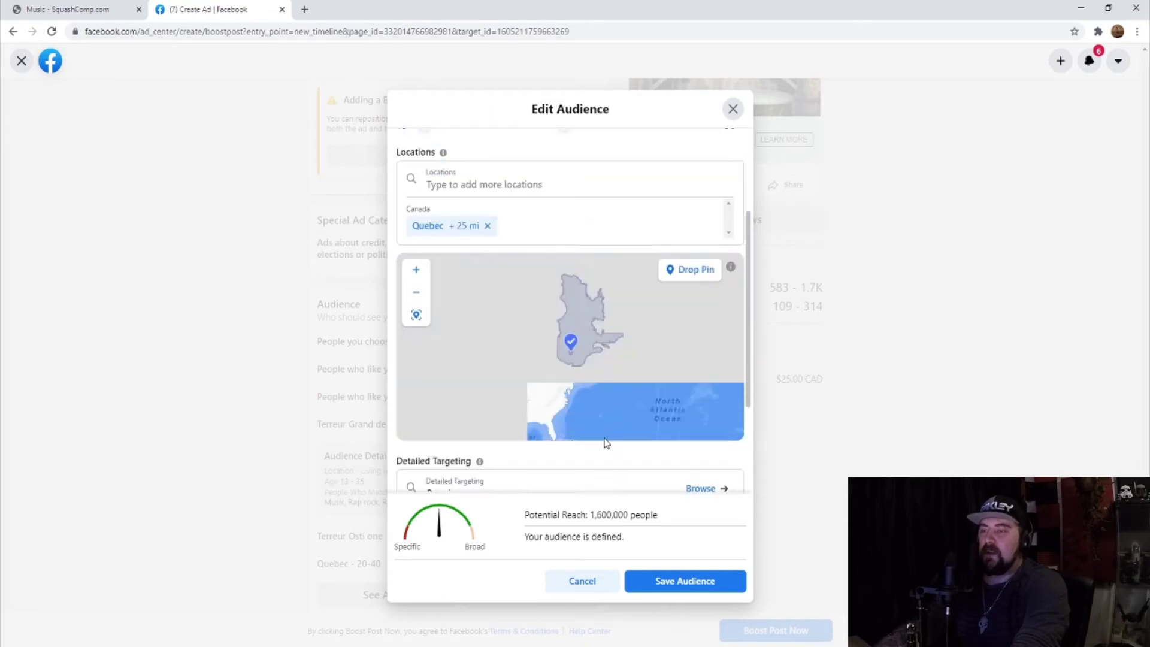
pyautogui.scroll(-2, 634, 467)
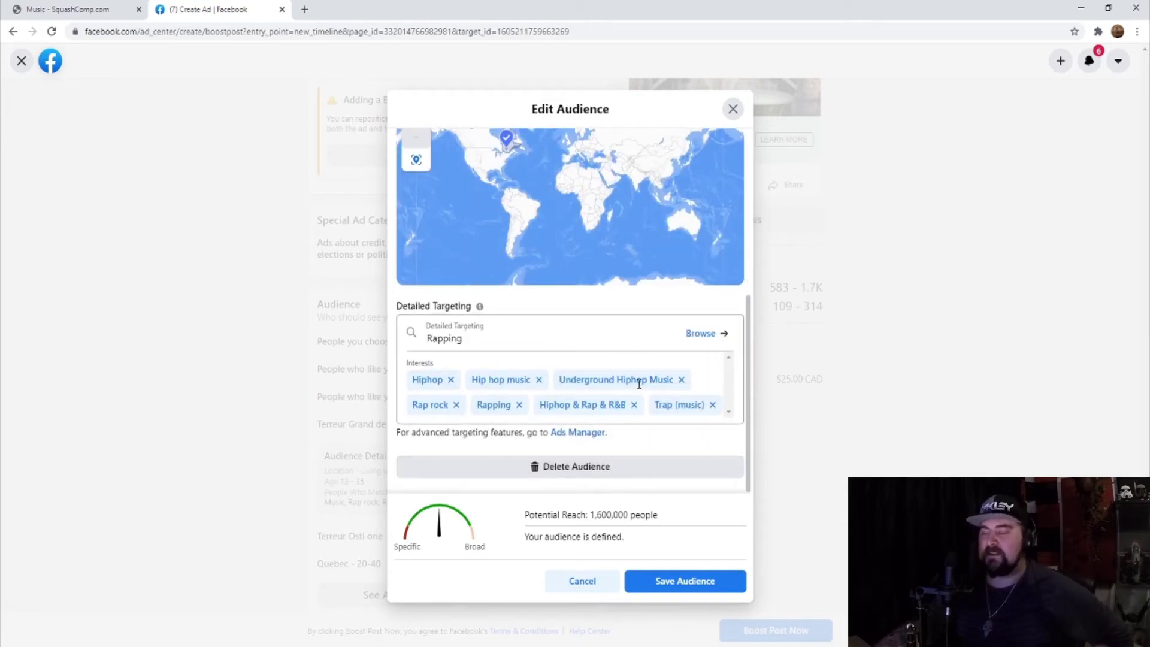
pyautogui.click(684, 584)
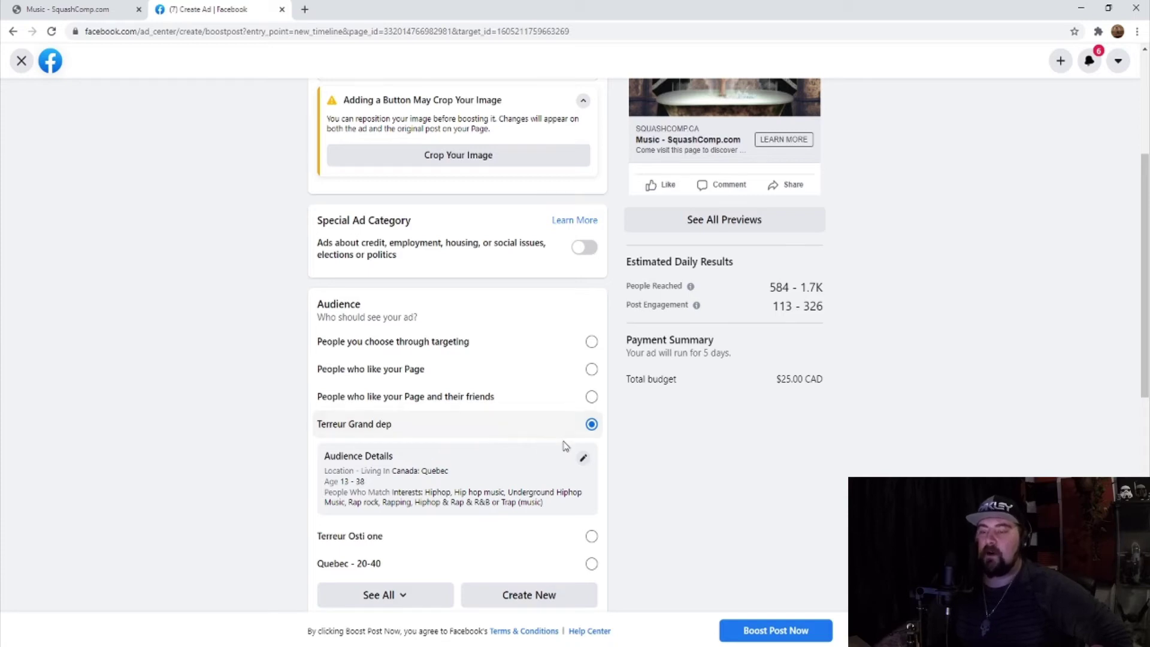
# - Shorten the ad's duration to 4 days and set its total budget to $30.00
pyautogui.scroll(-5, 658, 469)
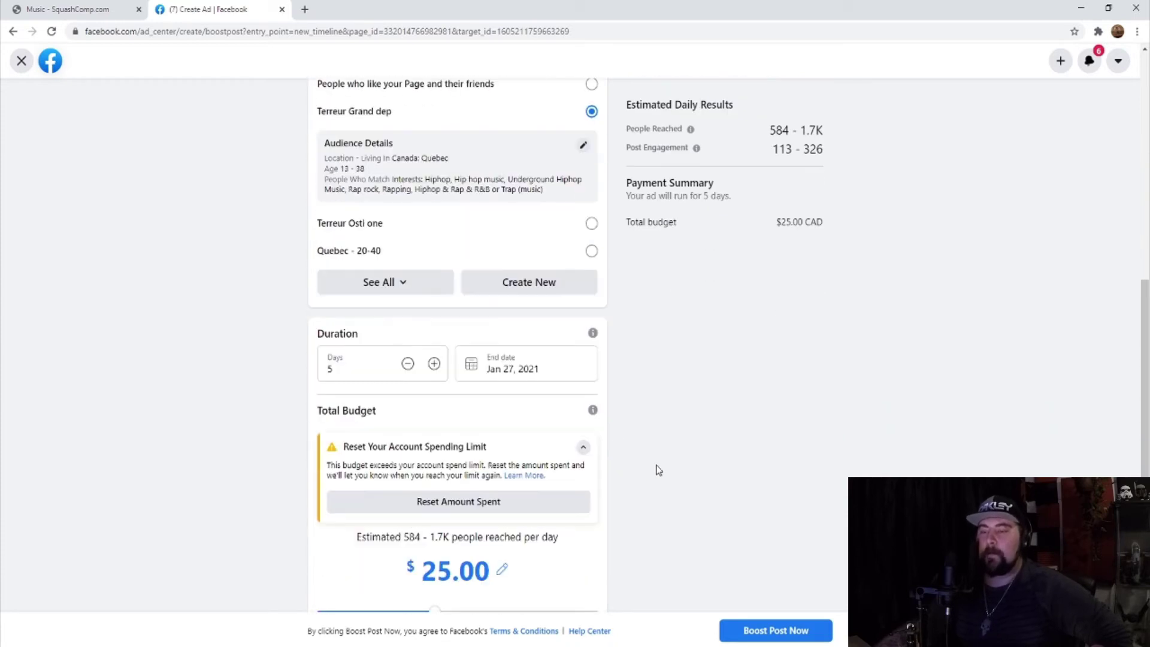
pyautogui.click(408, 365)
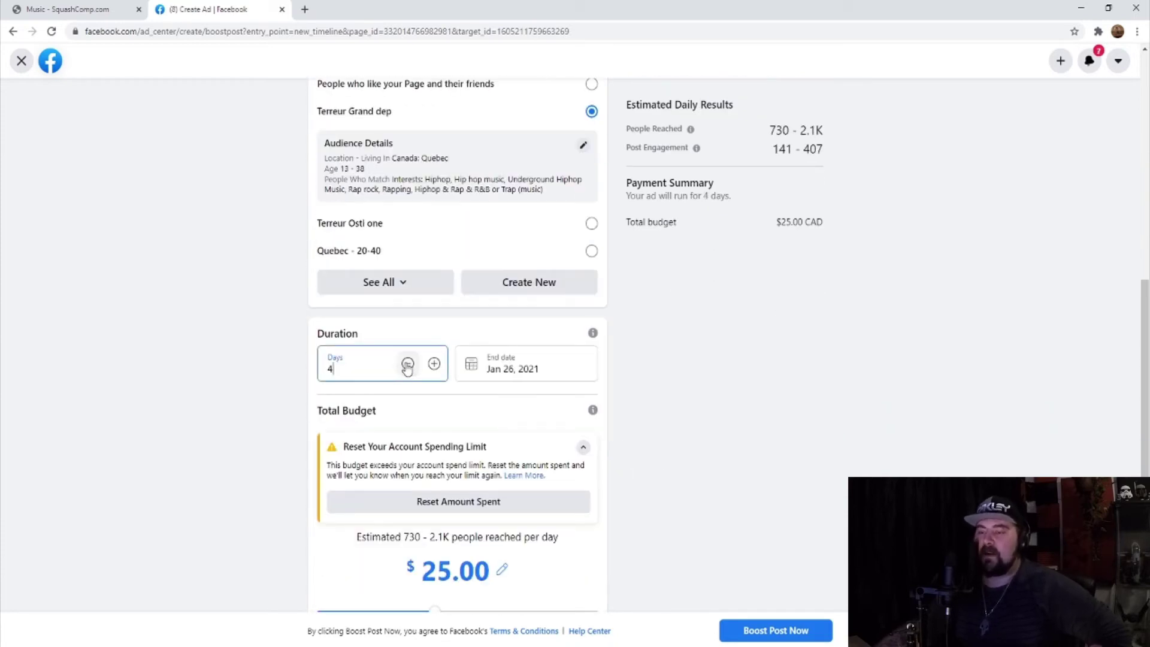
pyautogui.scroll(-5, 624, 611)
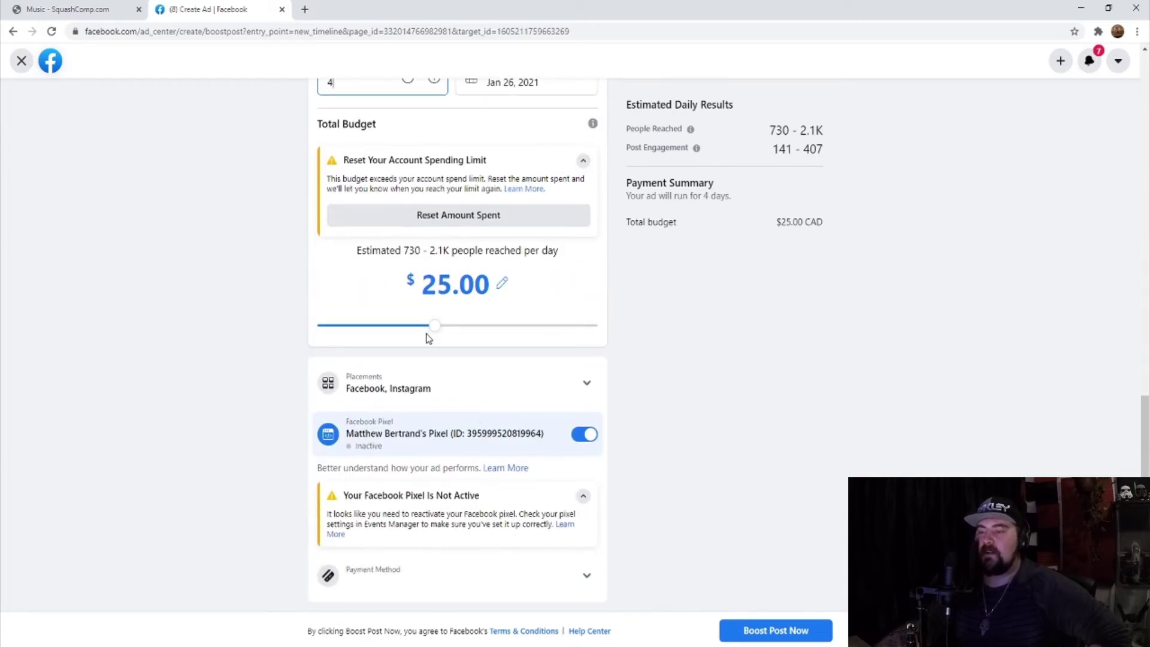
pyautogui.moveTo(435, 333); pyautogui.dragTo(445, 332)
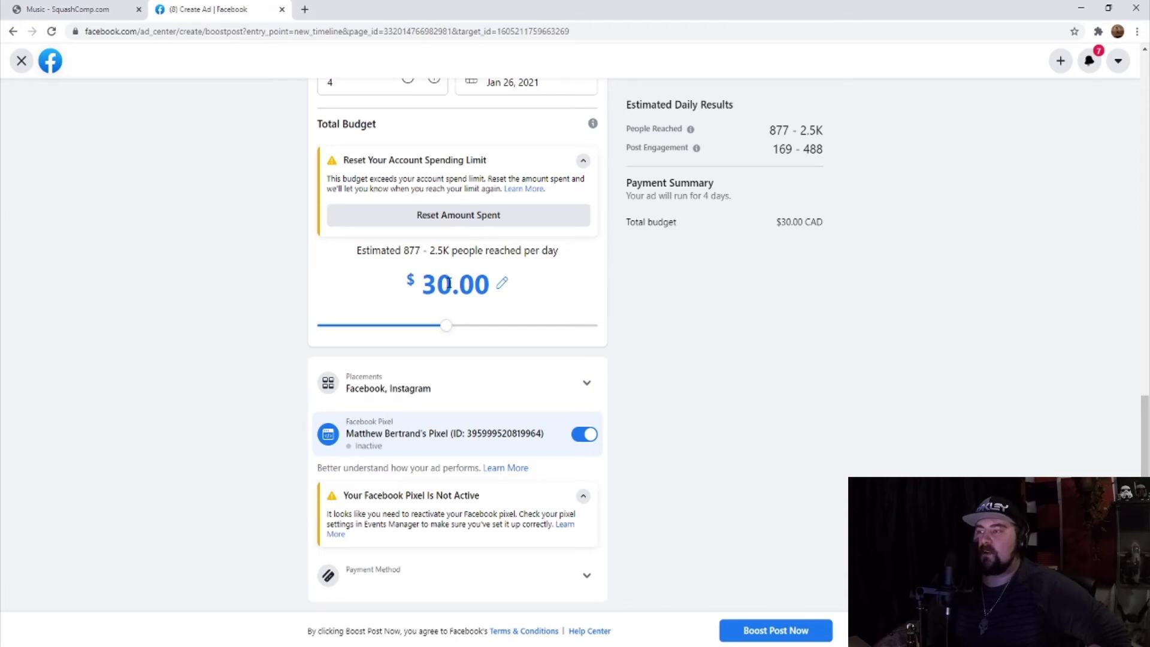
pyautogui.click(449, 284)
pyautogui.moveTo(444, 305); pyautogui.dragTo(454, 303)
pyautogui.click(449, 313)
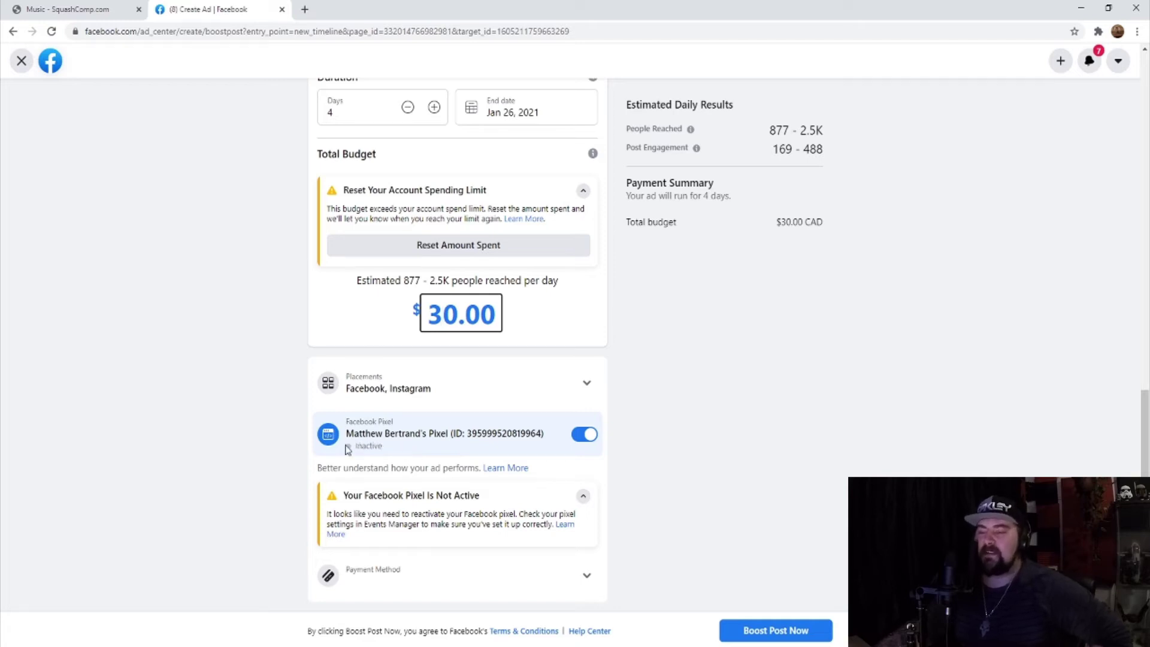
# - Try the ad's placements without Instagram, and select Instagram again alongside Facebook
pyautogui.click(587, 391)
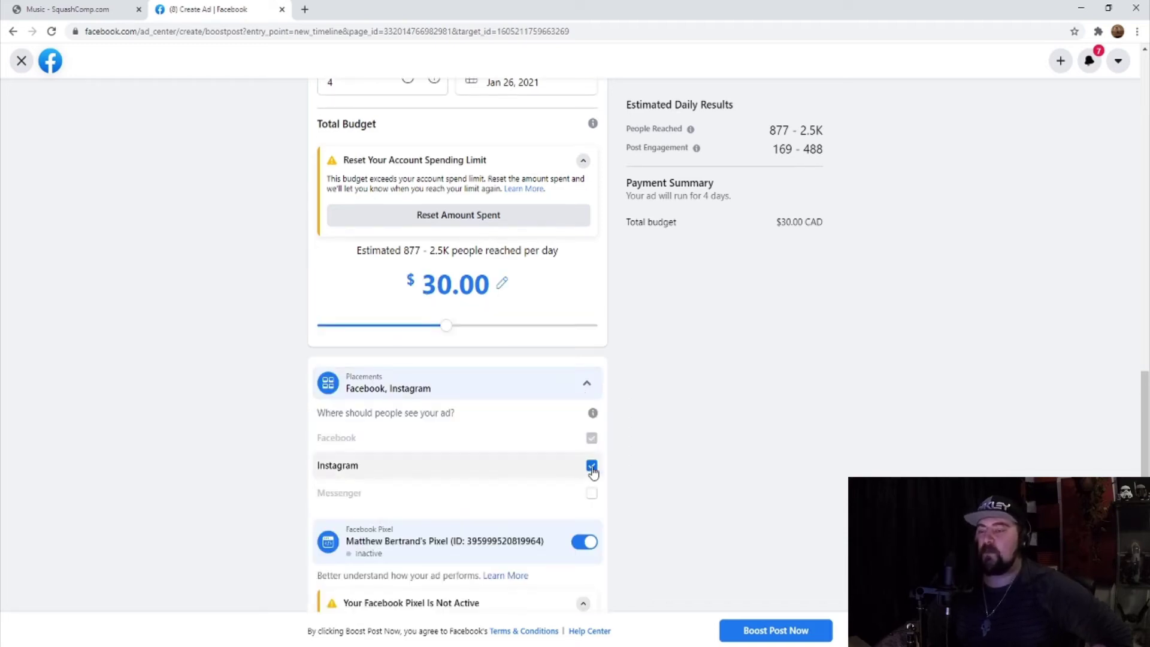
pyautogui.click(591, 466)
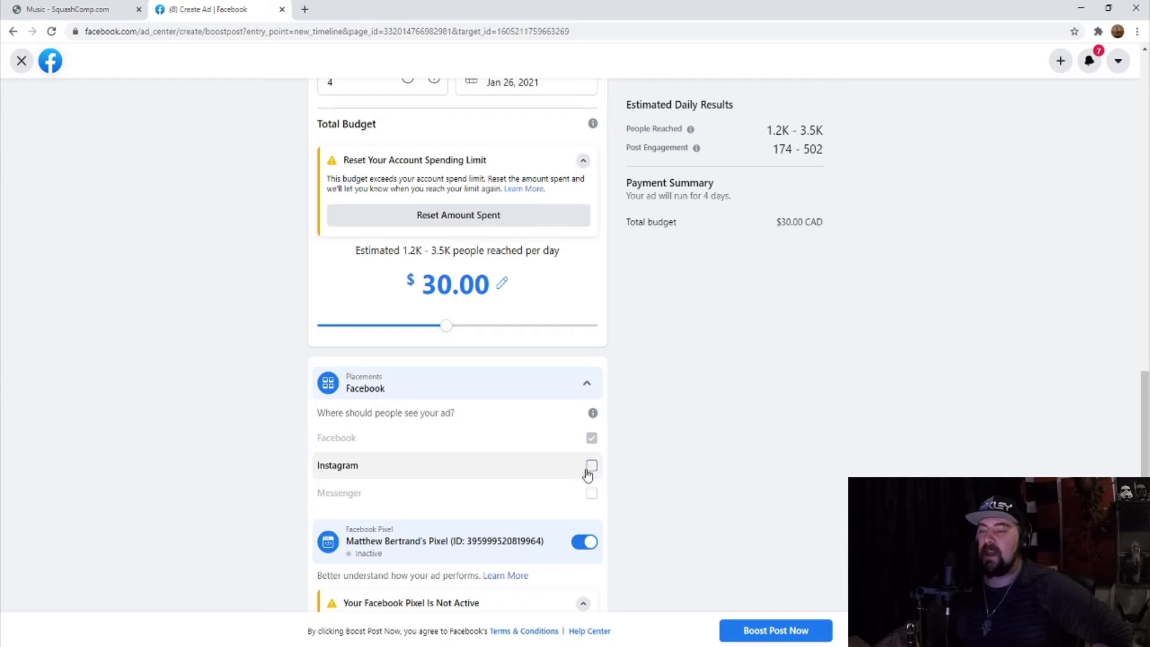
pyautogui.click(592, 468)
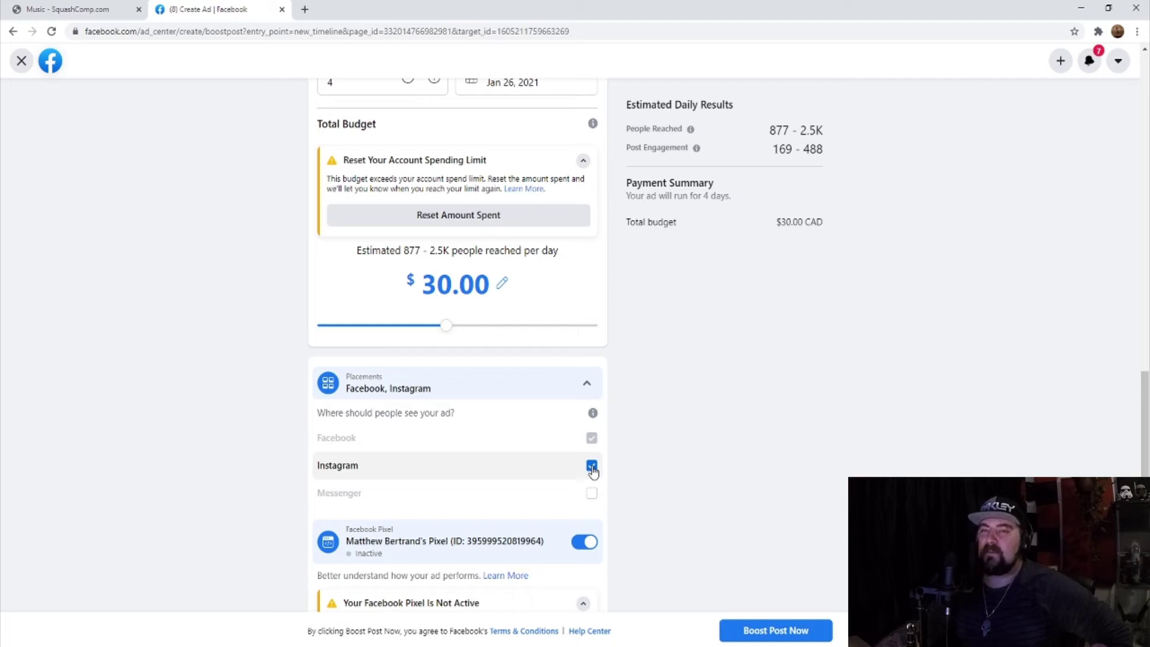
# - Check the ad's payment method section and submit the post boost
pyautogui.scroll(-2, 516, 469)
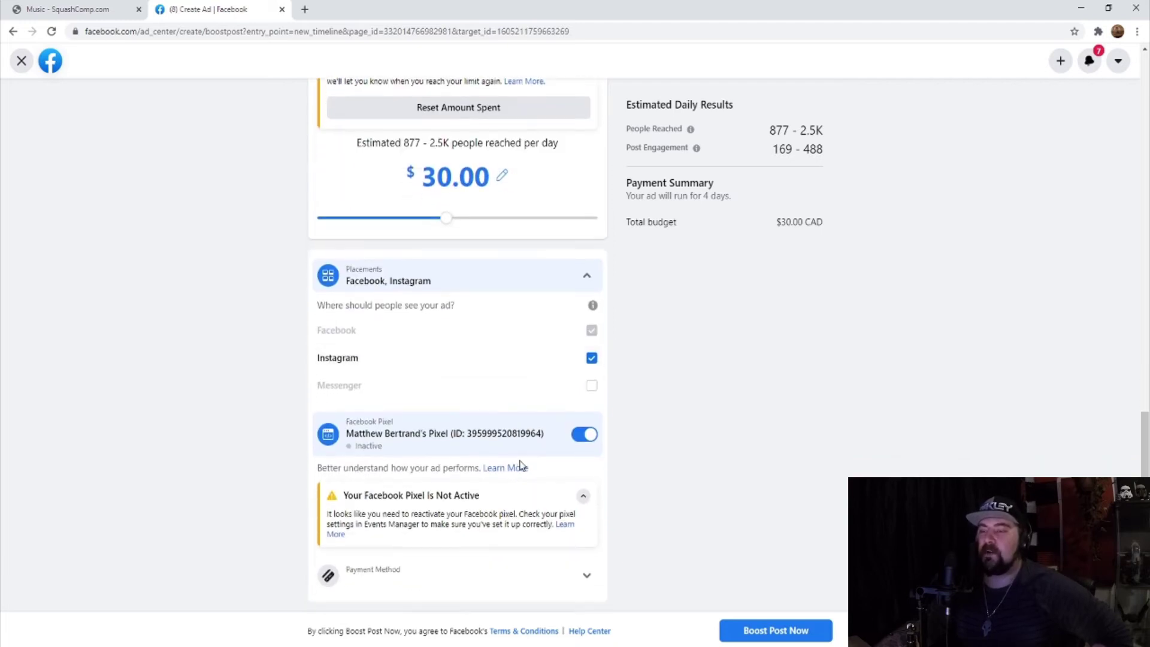
pyautogui.click(588, 576)
pyautogui.scroll(-1, 638, 512)
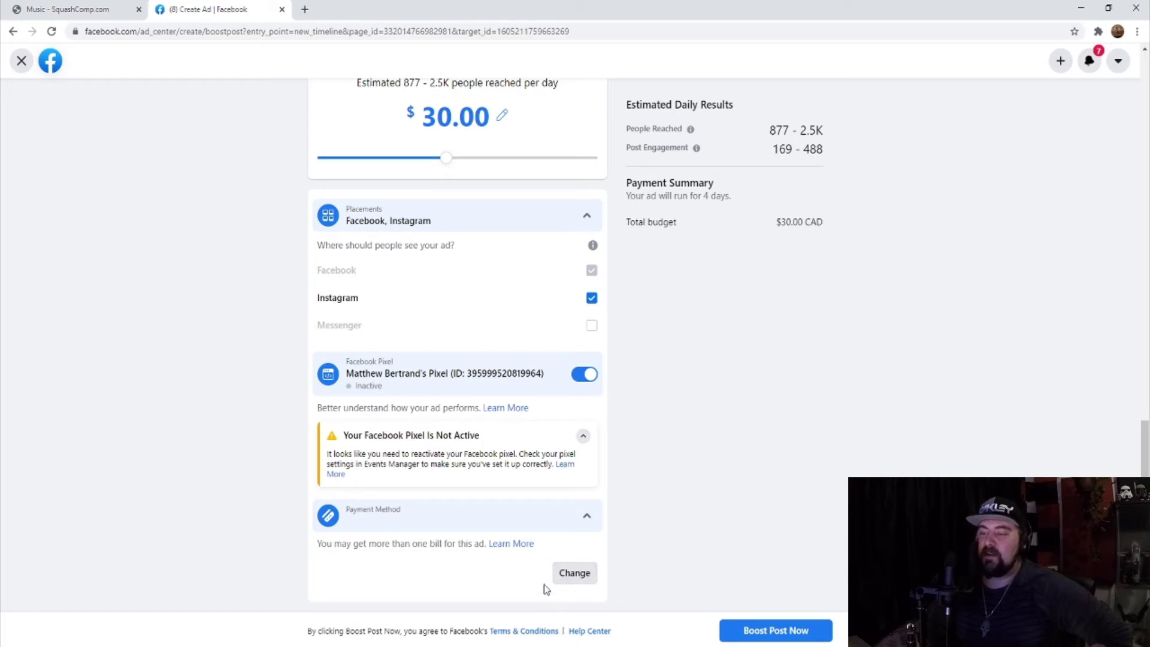
pyautogui.click(783, 639)
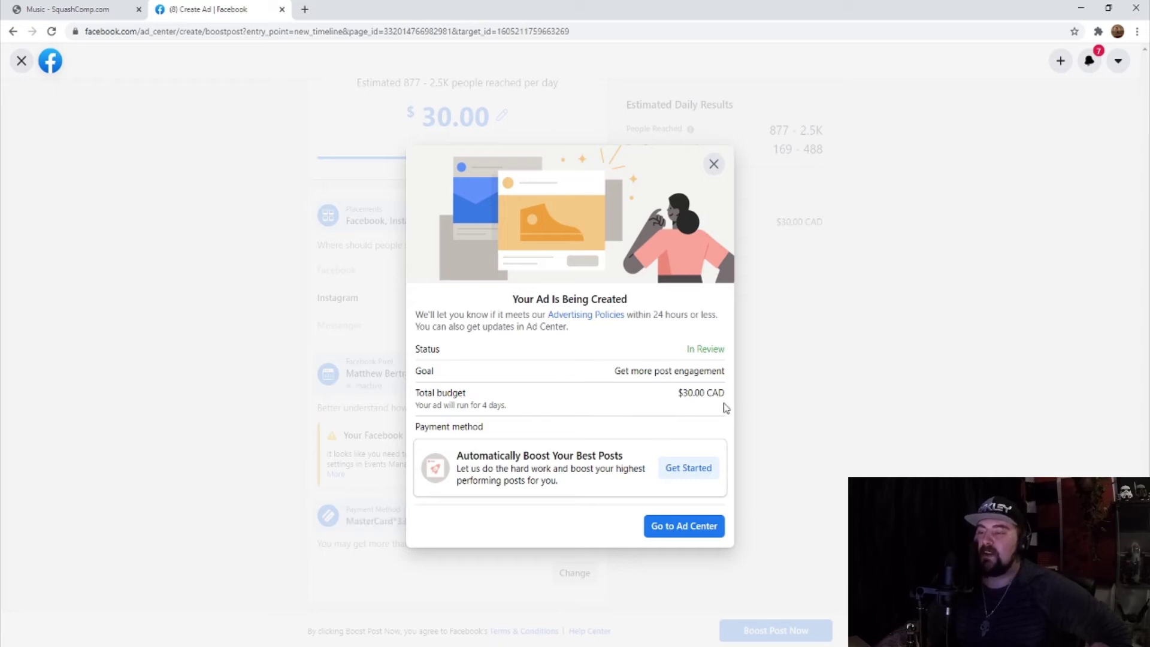
# - Check the submitted ad's total budget in the summary, and look through the page's ads in the Ad Center
pyautogui.moveTo(725, 395); pyautogui.dragTo(687, 398)
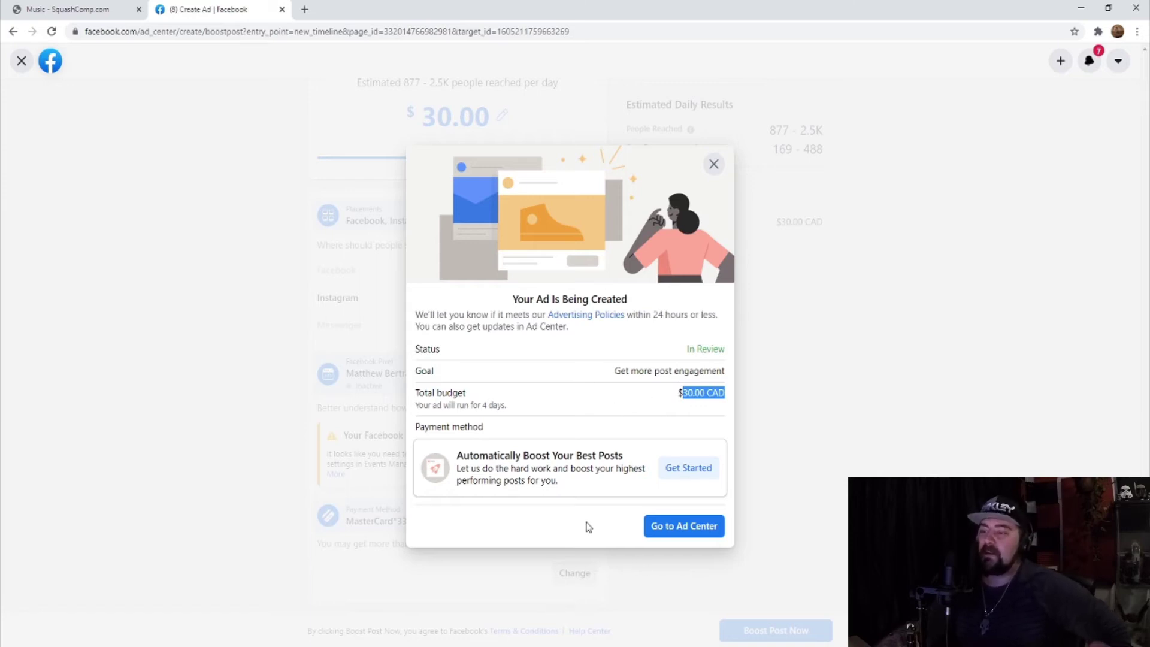
pyautogui.click(681, 532)
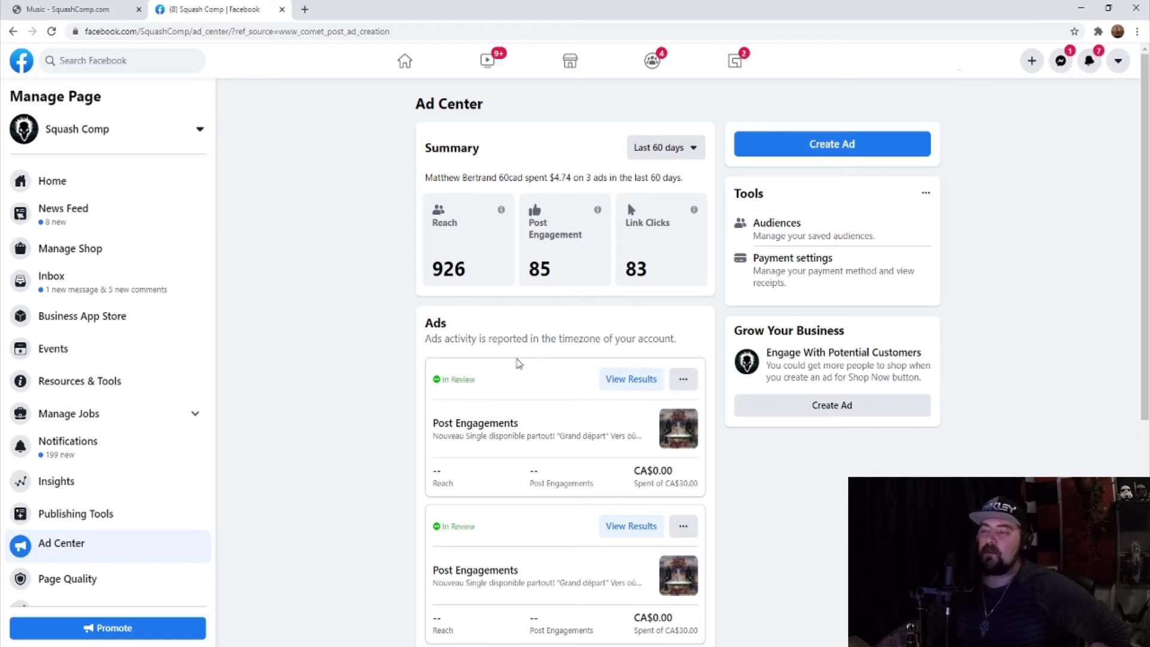
pyautogui.scroll(-6, 572, 325)
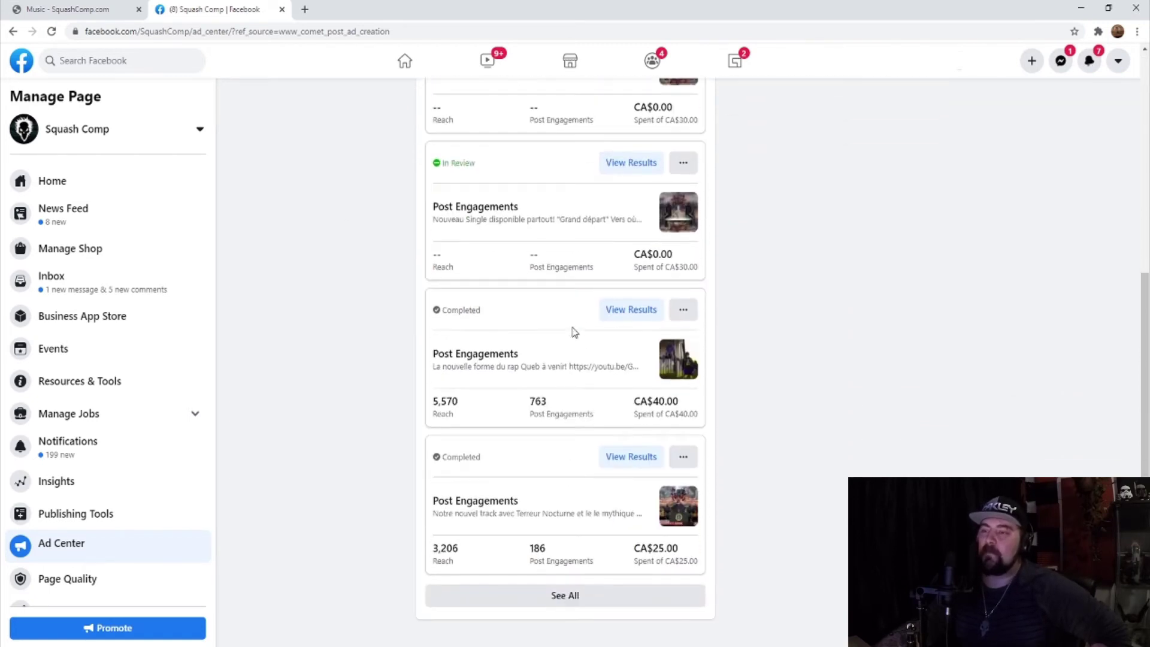
pyautogui.scroll(2, 587, 408)
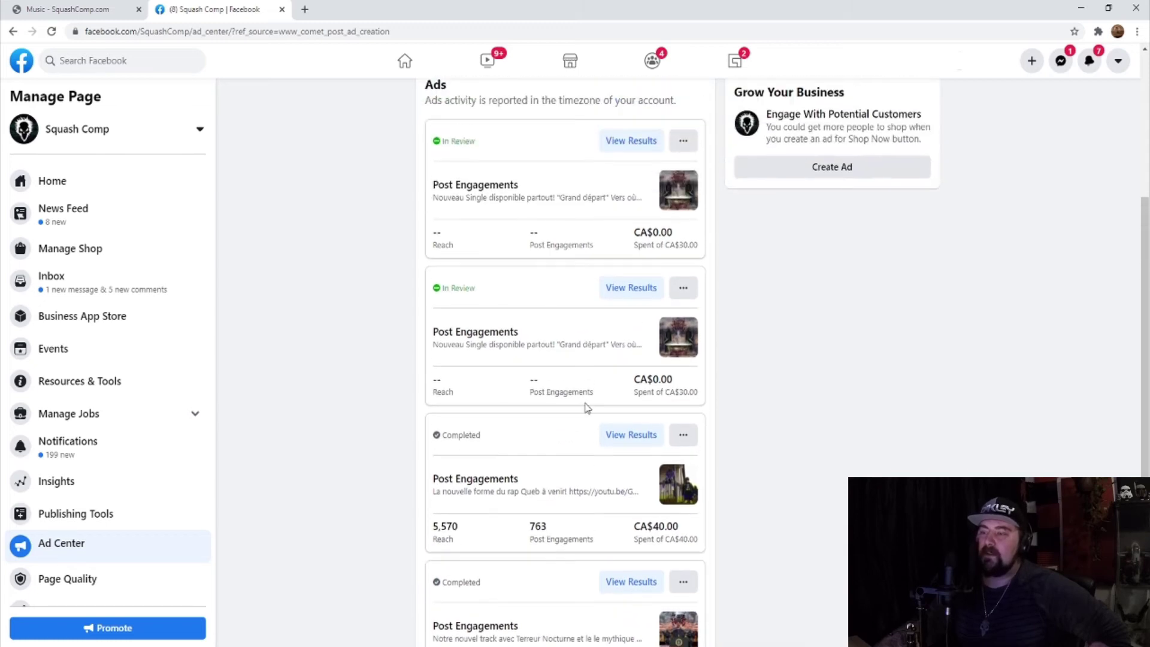
pyautogui.scroll(4, 587, 407)
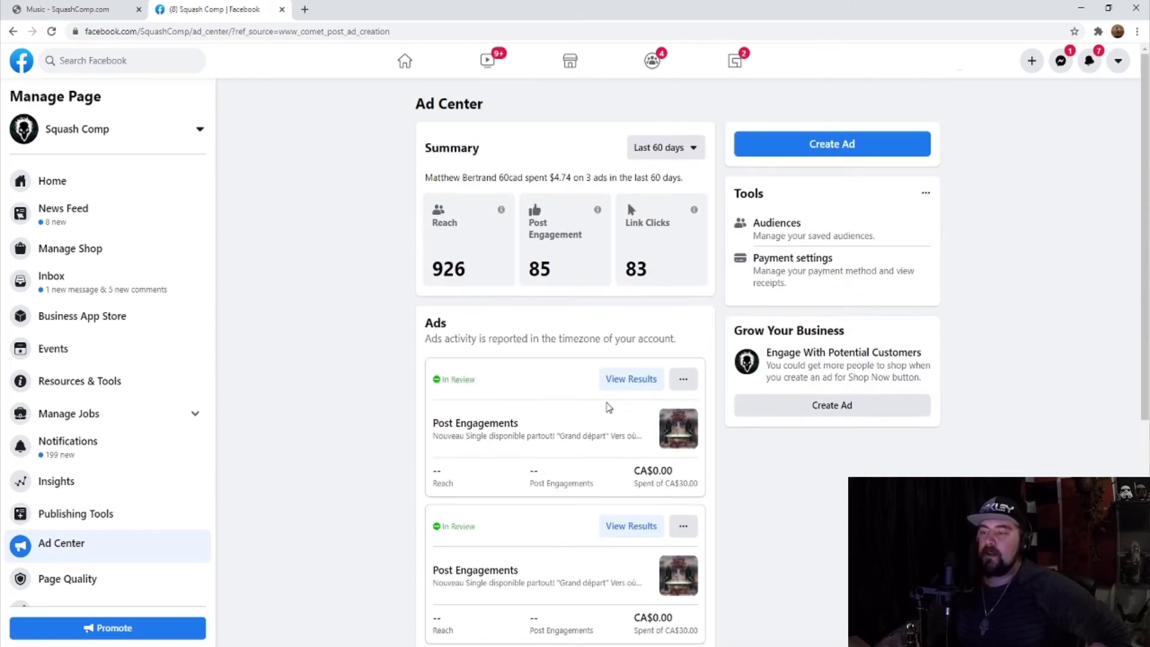
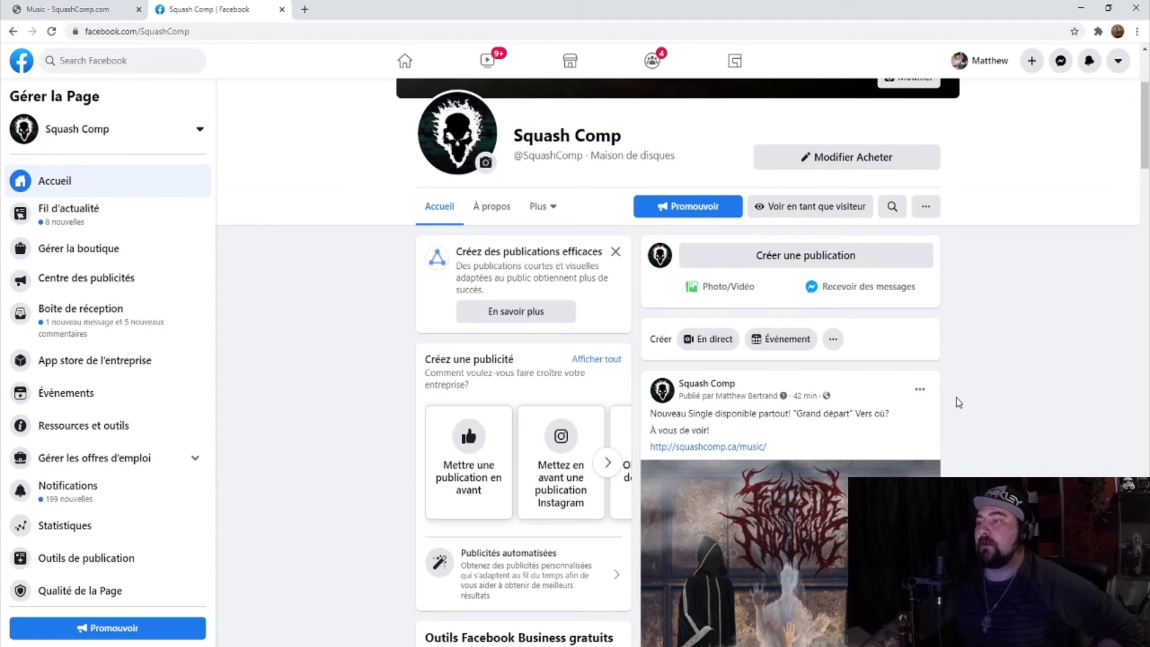
# - Start boosting the "Grand départ" single post from the Squash Comp page
pyautogui.scroll(-1, 958, 402)
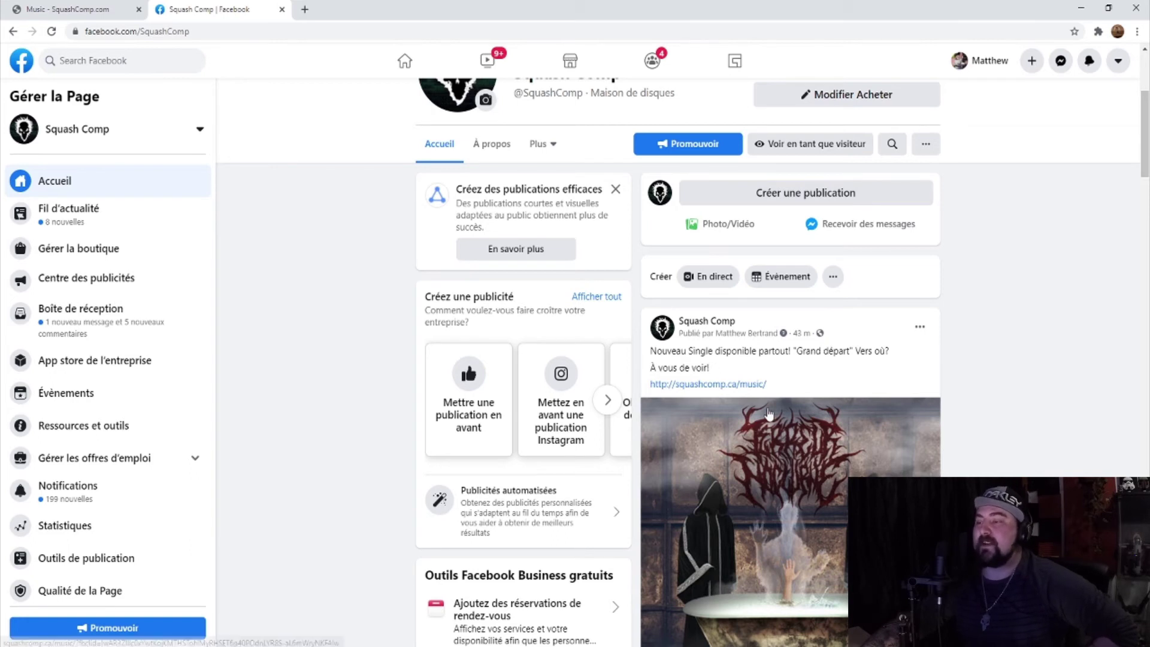
pyautogui.scroll(-3, 779, 413)
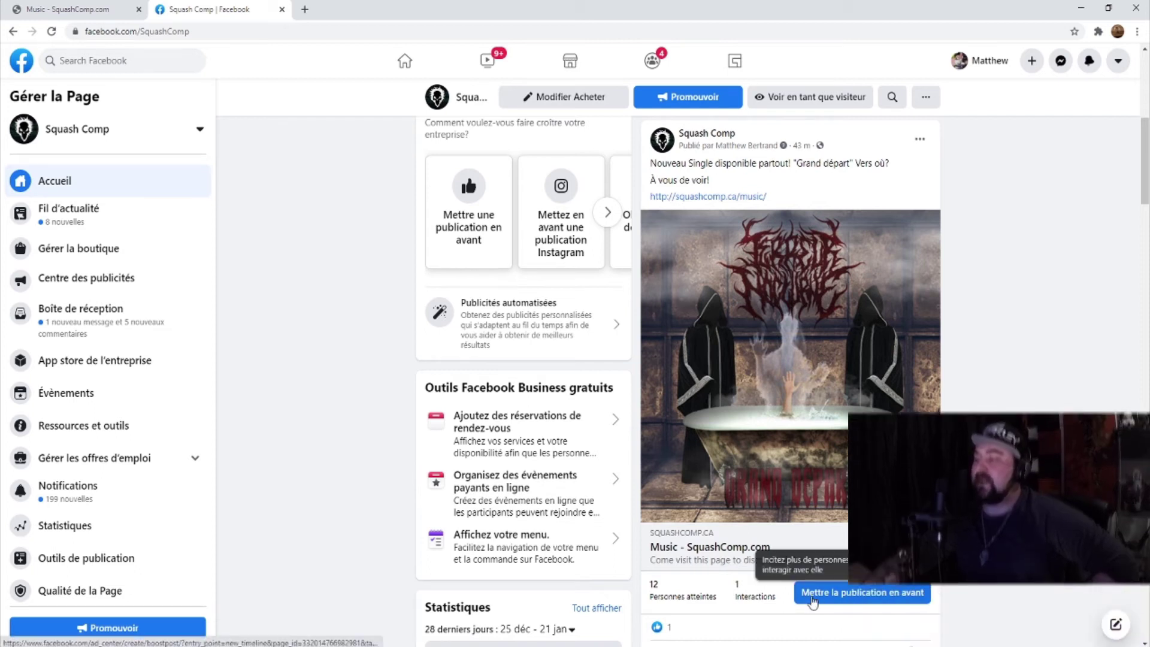
pyautogui.click(875, 601)
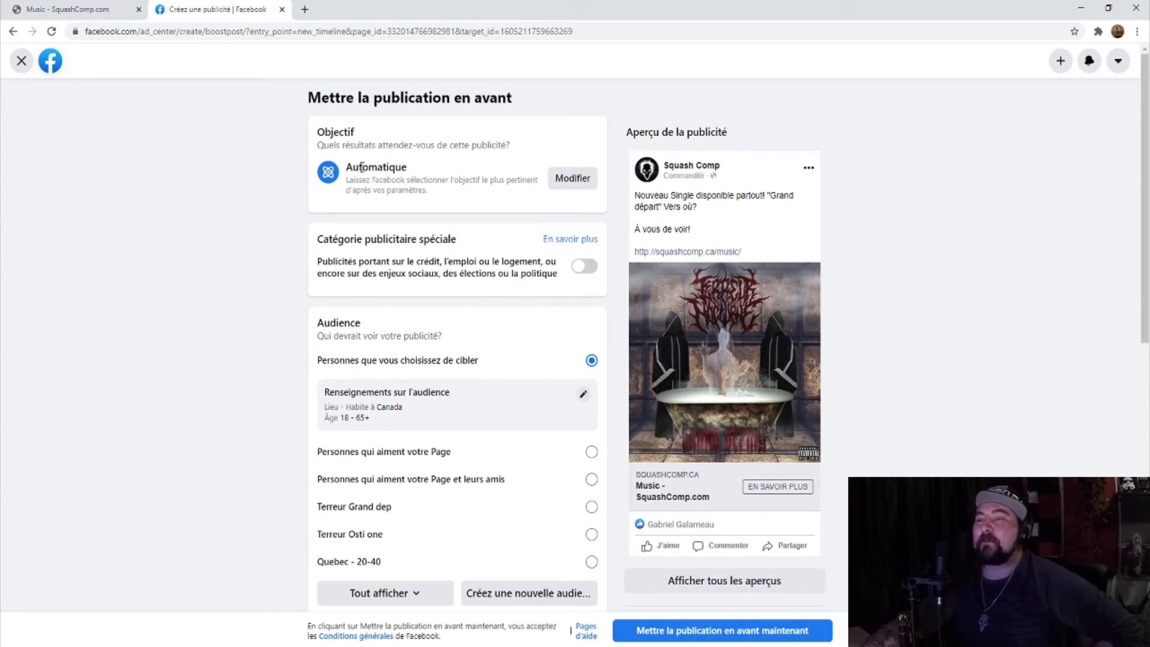
# - Change the ad's objective to "Obtenir plus de visites sur le site Web" and save it
pyautogui.moveTo(321, 129); pyautogui.dragTo(381, 138)
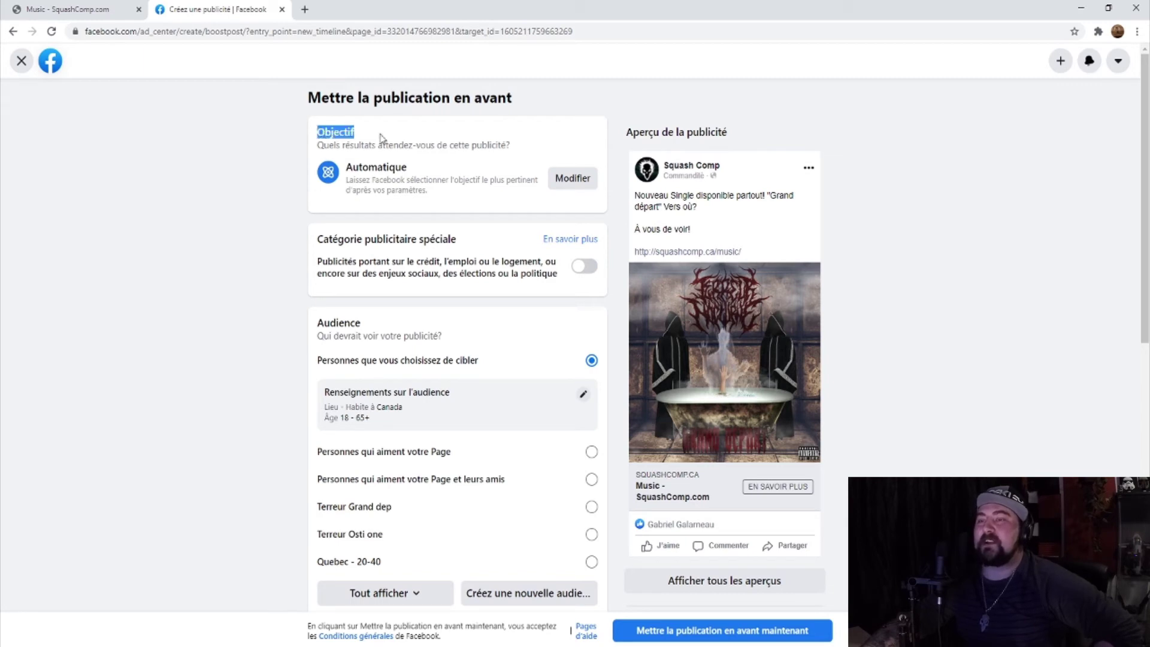
pyautogui.click(580, 180)
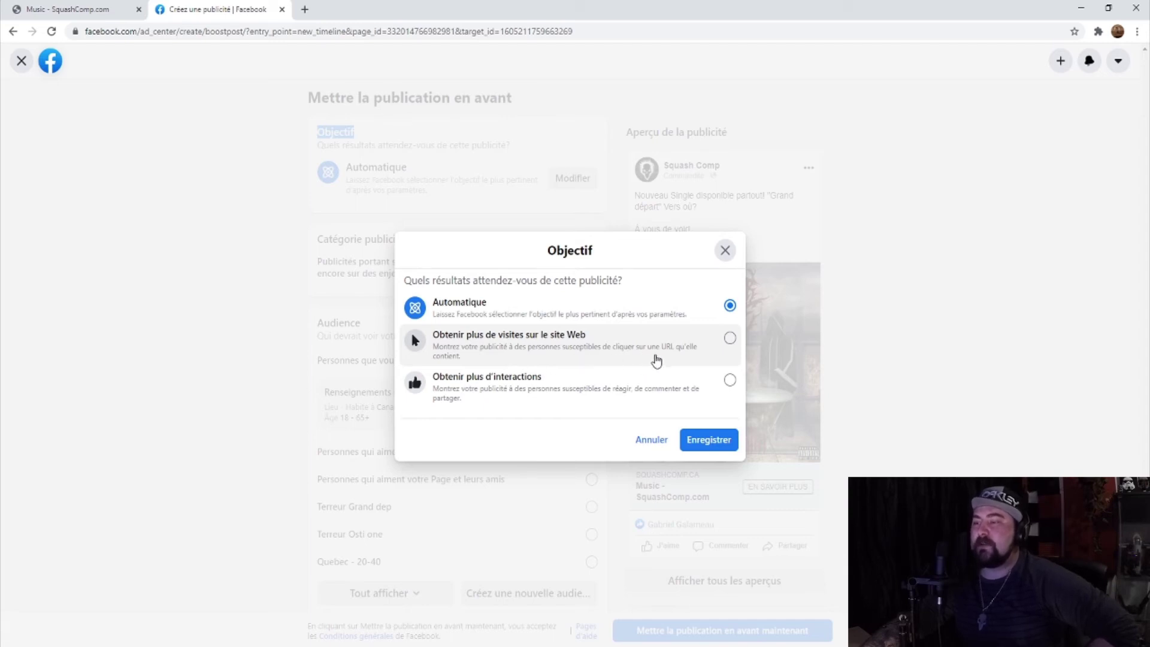
pyautogui.click(586, 354)
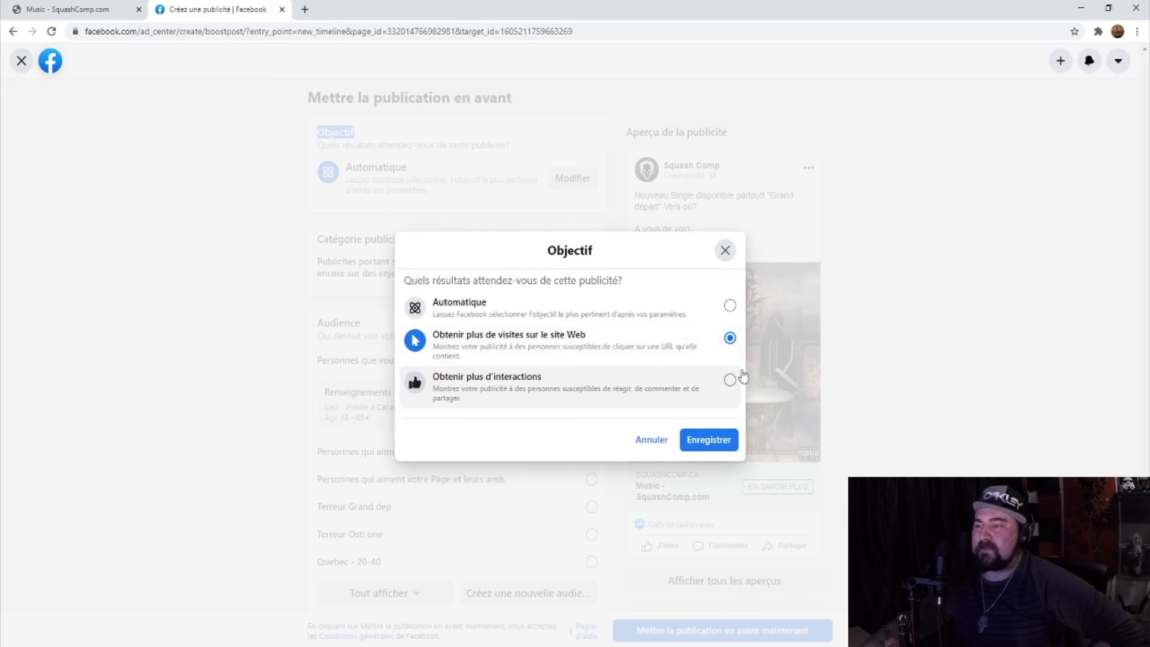
pyautogui.click(709, 442)
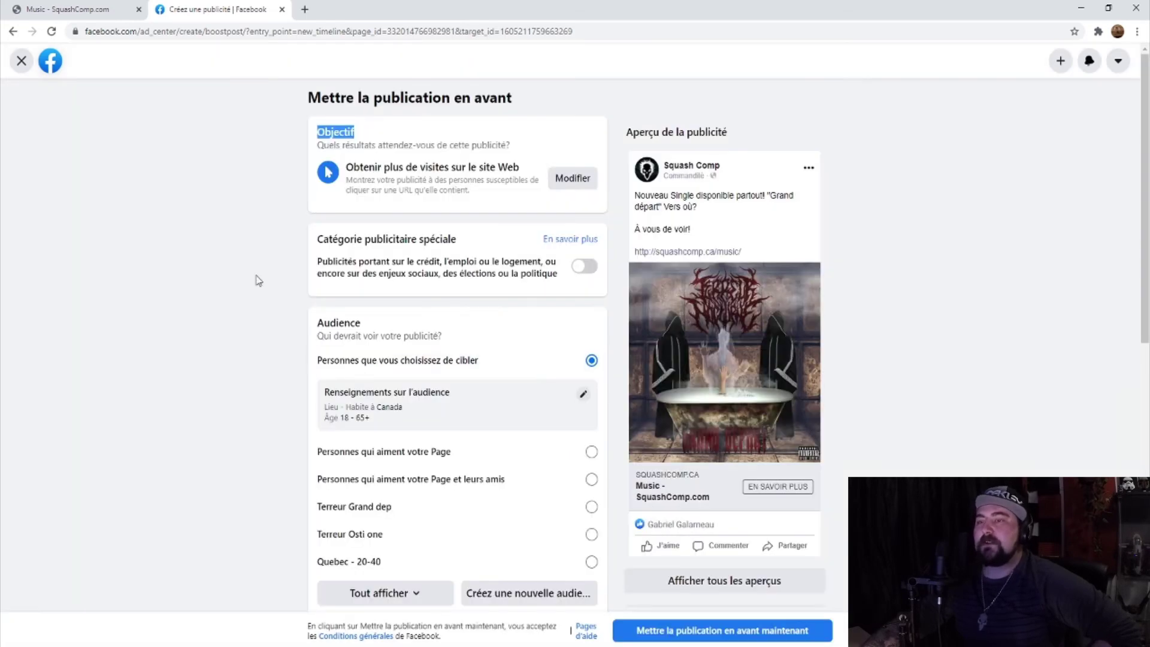
# - Change the ad's objective to "Obtenir plus d'interactions" and save it
pyautogui.click(571, 178)
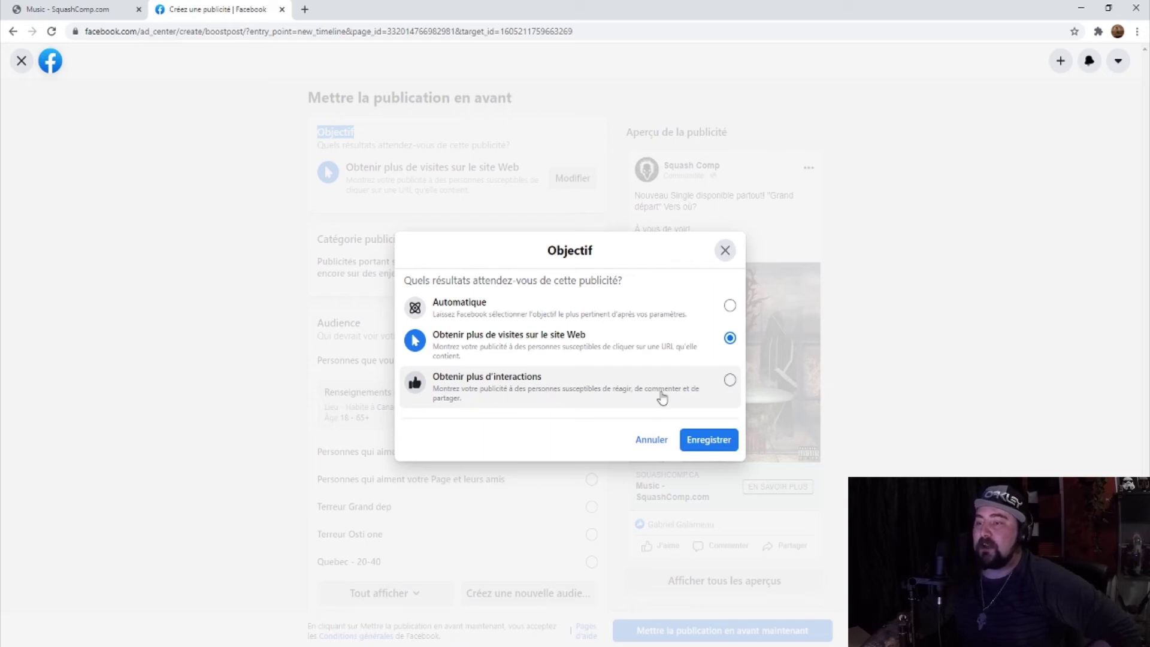
pyautogui.click(612, 391)
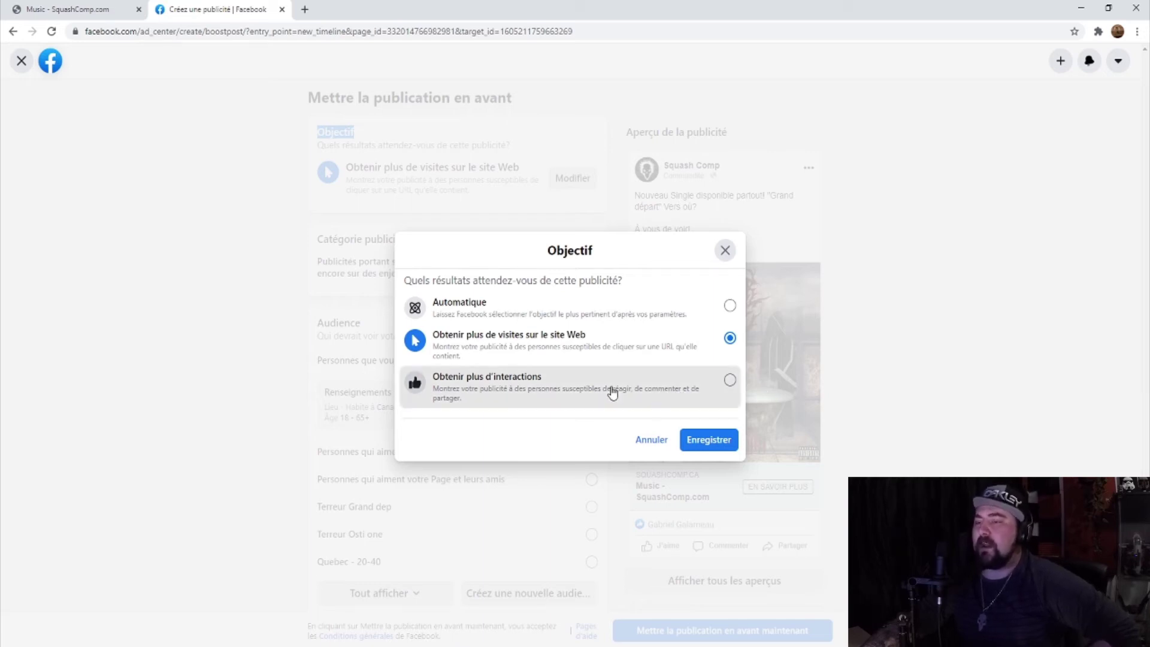
pyautogui.click(722, 443)
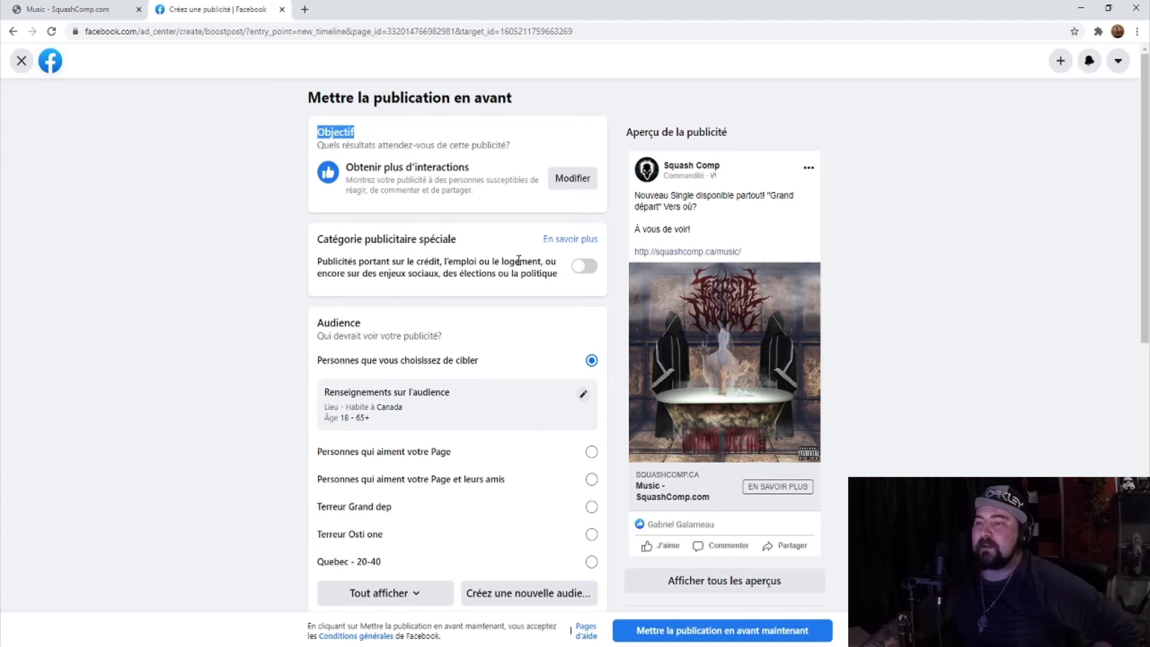
# - Choose the saved "Terreur Grand dep" audience for the ad and open its details for editing
pyautogui.scroll(-2, 541, 288)
pyautogui.moveTo(375, 205); pyautogui.dragTo(318, 202)
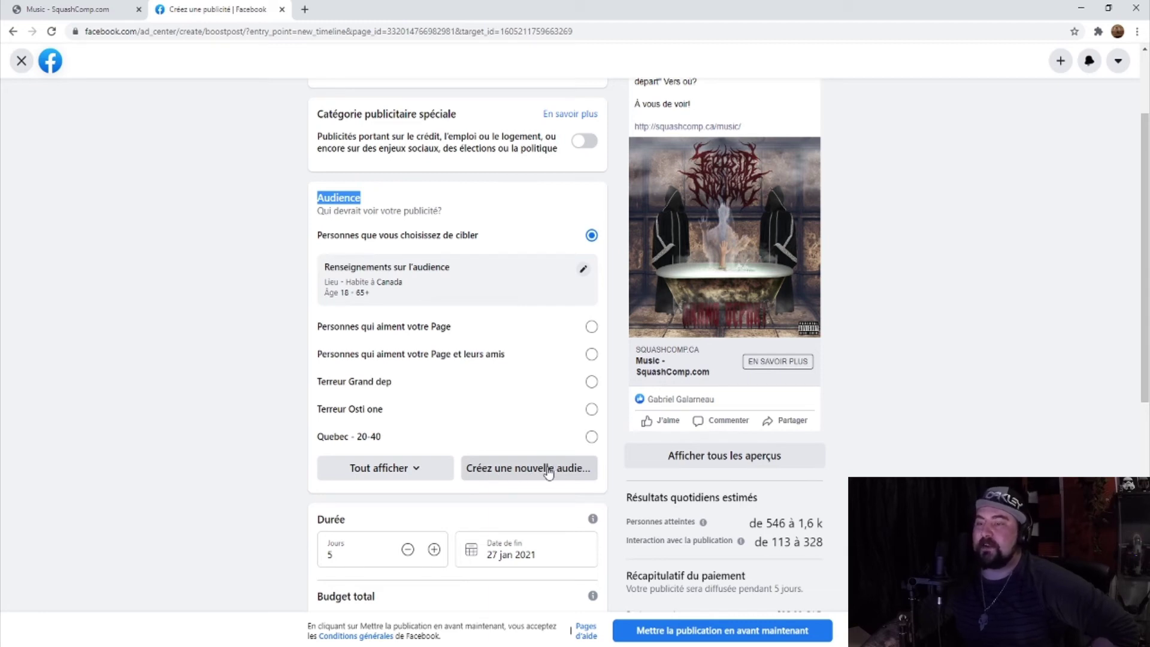
pyautogui.click(567, 387)
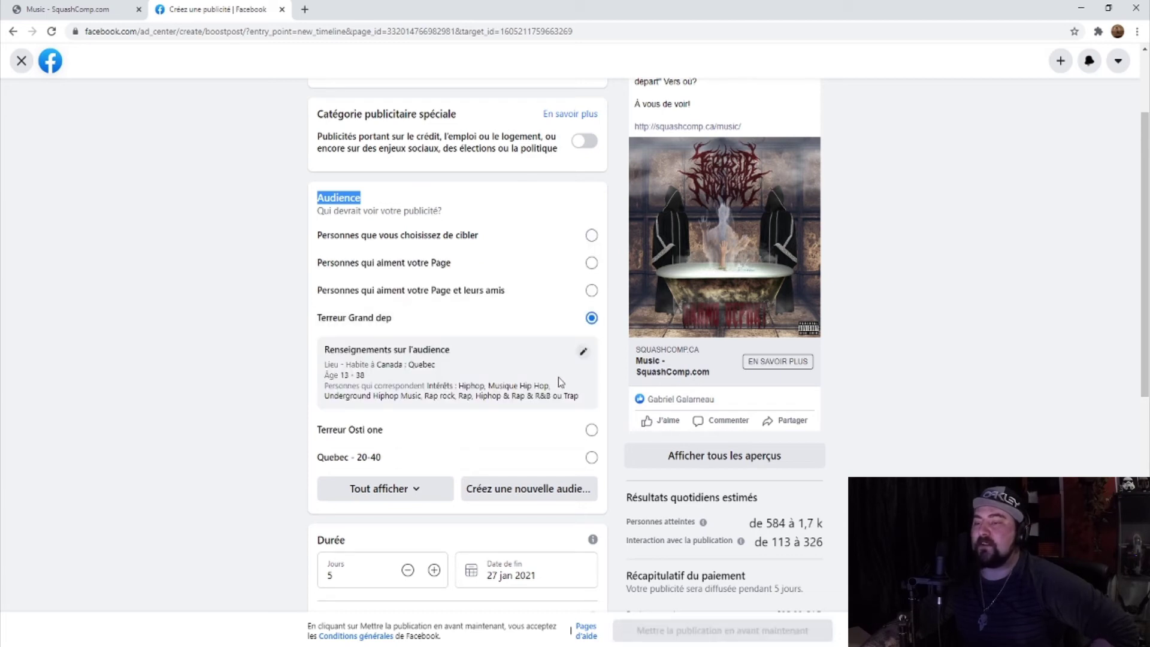
pyautogui.click(583, 354)
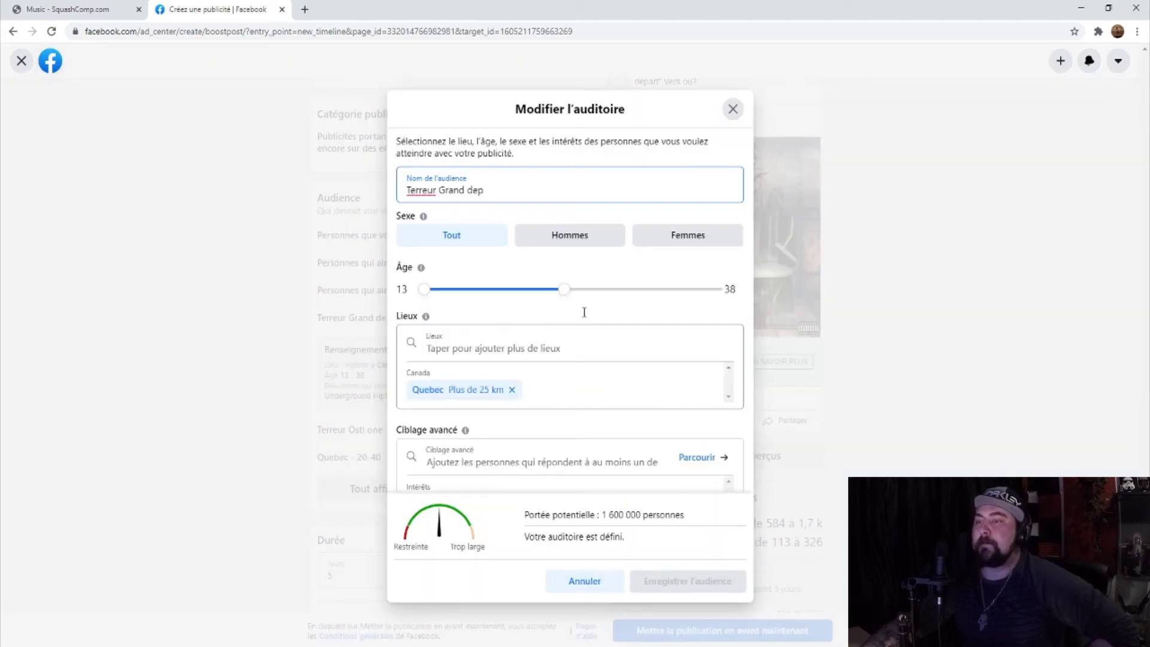
pyautogui.tripleClick(512, 191)
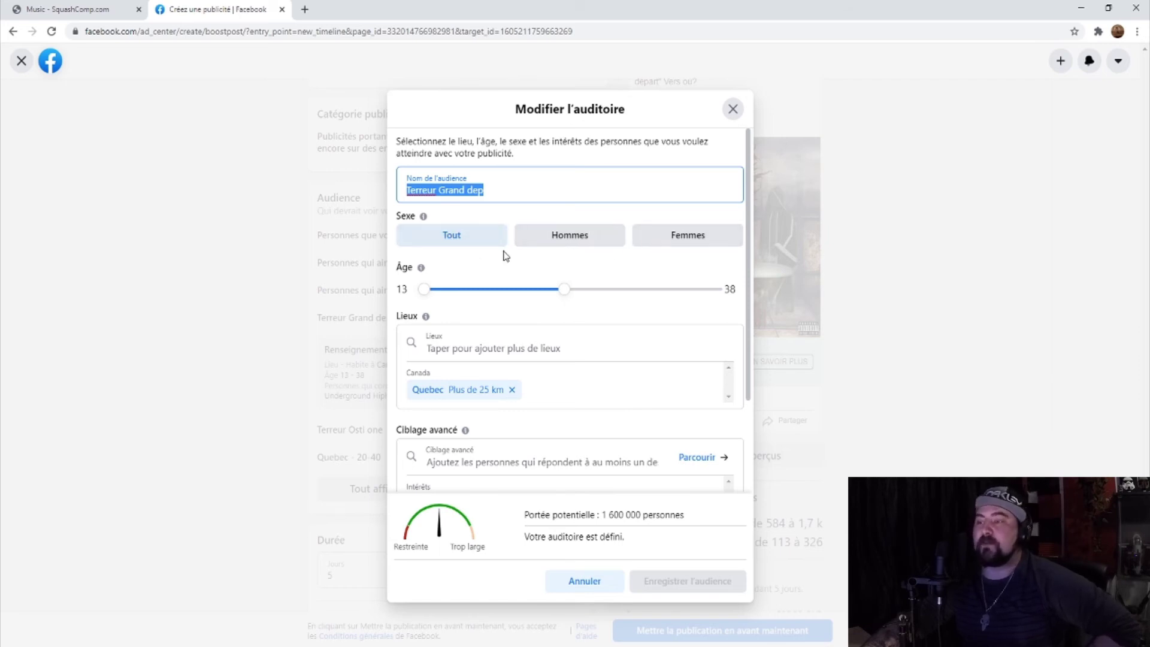
# - Try raising the audience's maximum age to 40, and return it to 38
pyautogui.click(423, 292)
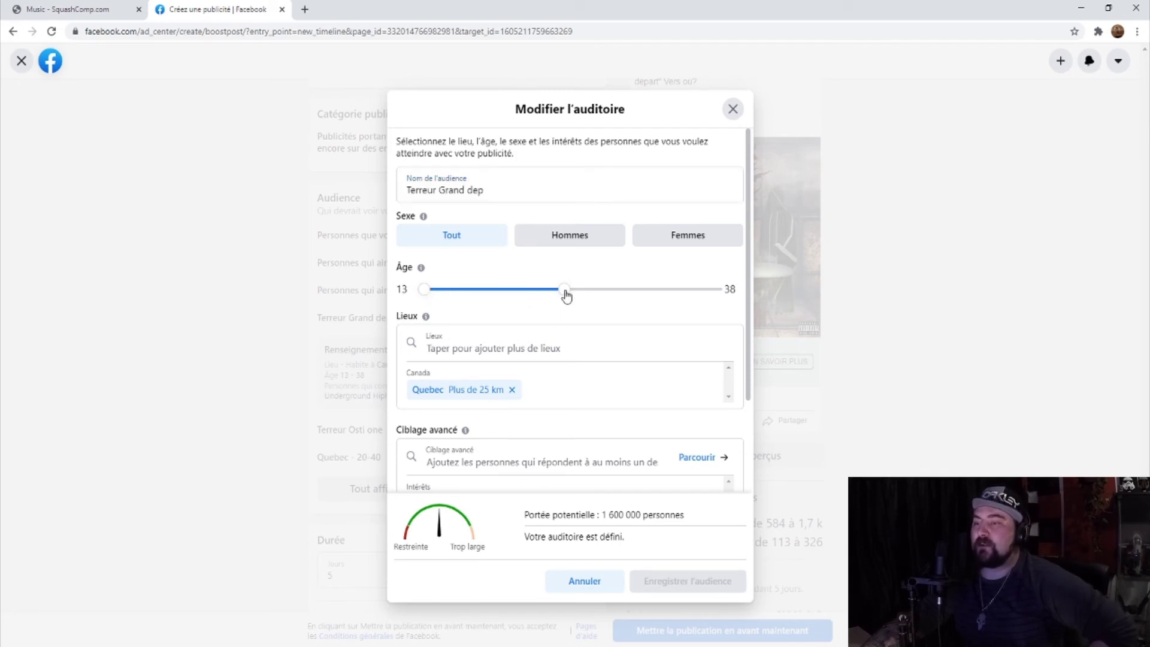
pyautogui.moveTo(564, 294); pyautogui.dragTo(575, 295)
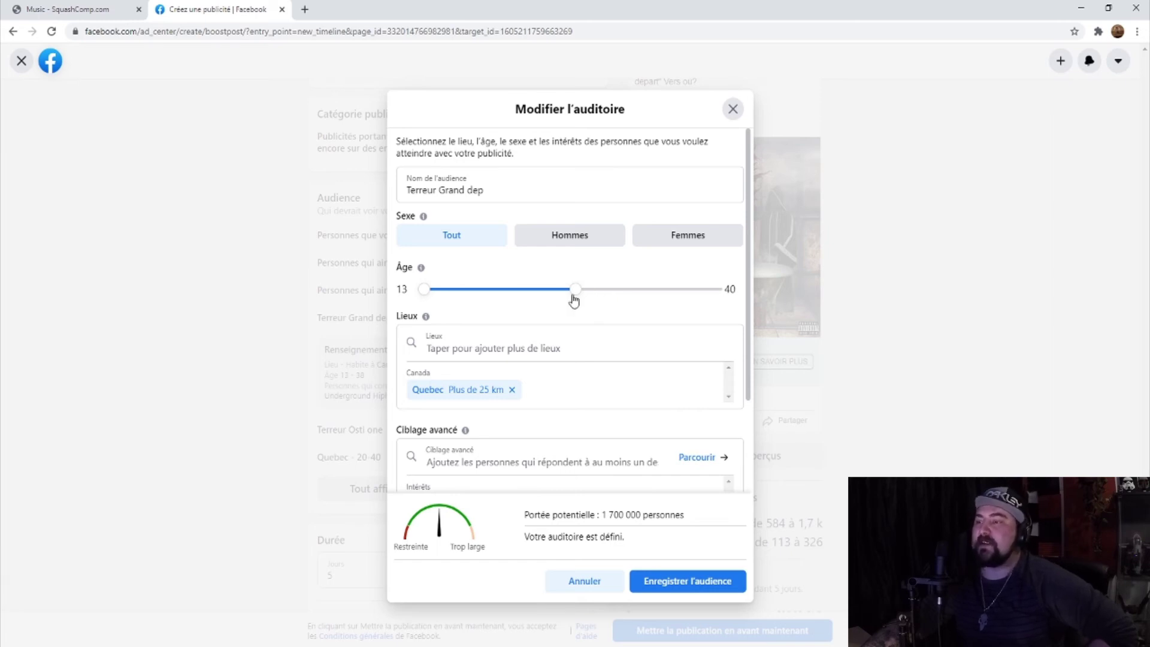
pyautogui.moveTo(574, 301); pyautogui.dragTo(567, 299)
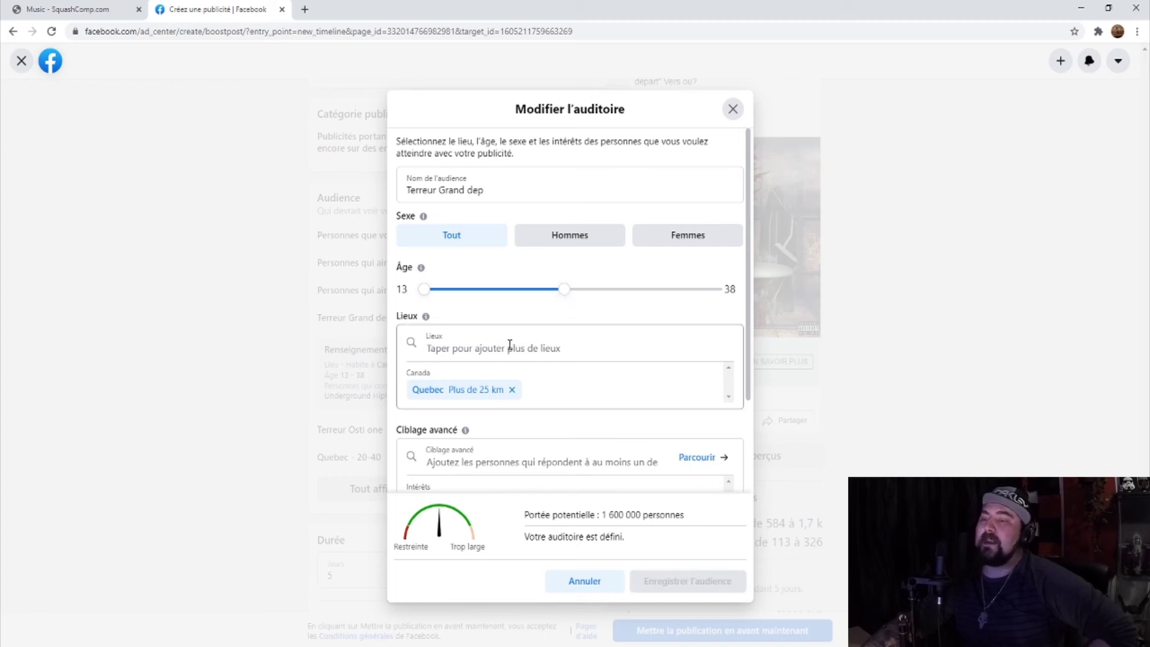
# - Remove the Quebec location from the audience and add the province "Québec, Canada" again
pyautogui.click(512, 390)
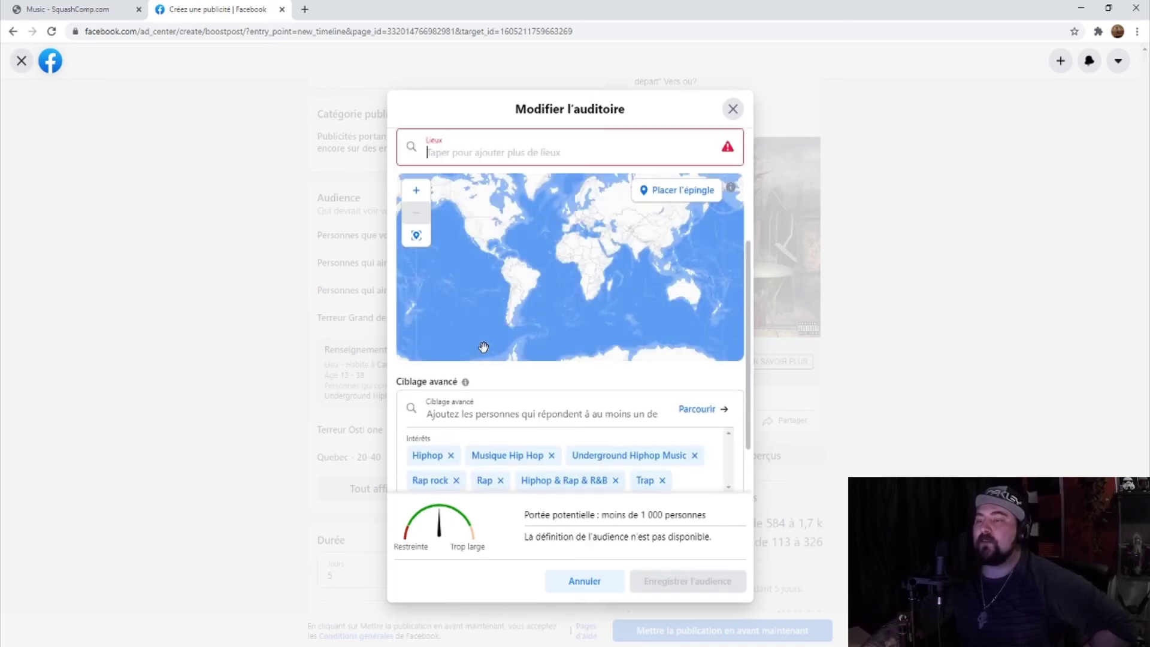
pyautogui.click(490, 150)
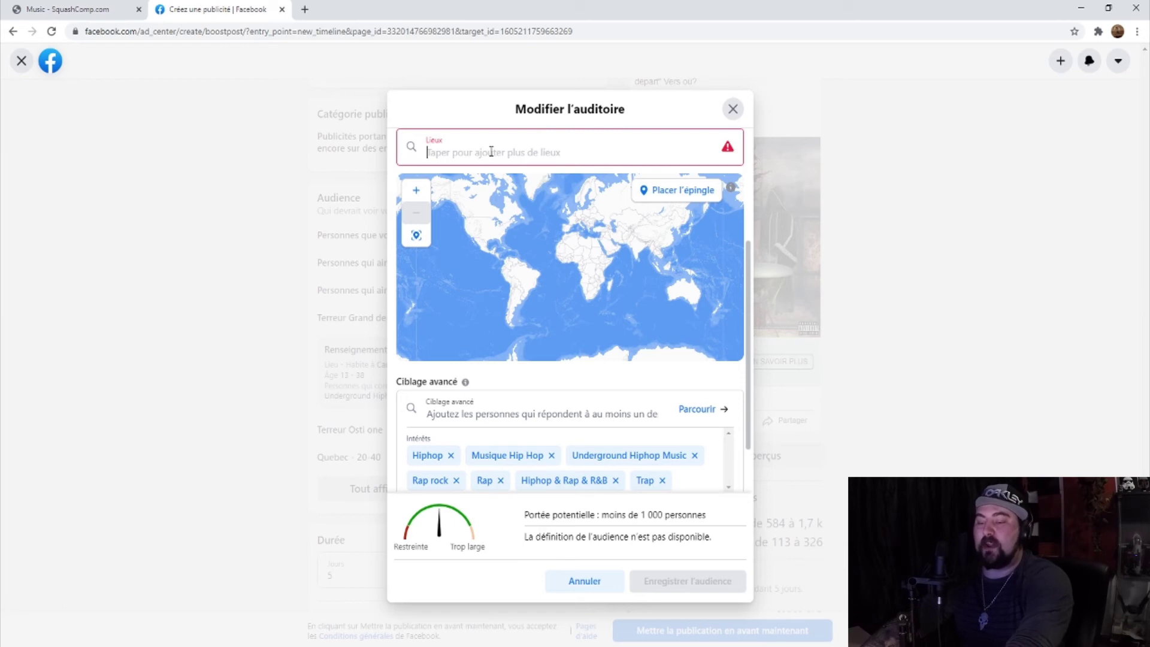
pyautogui.write('queb')
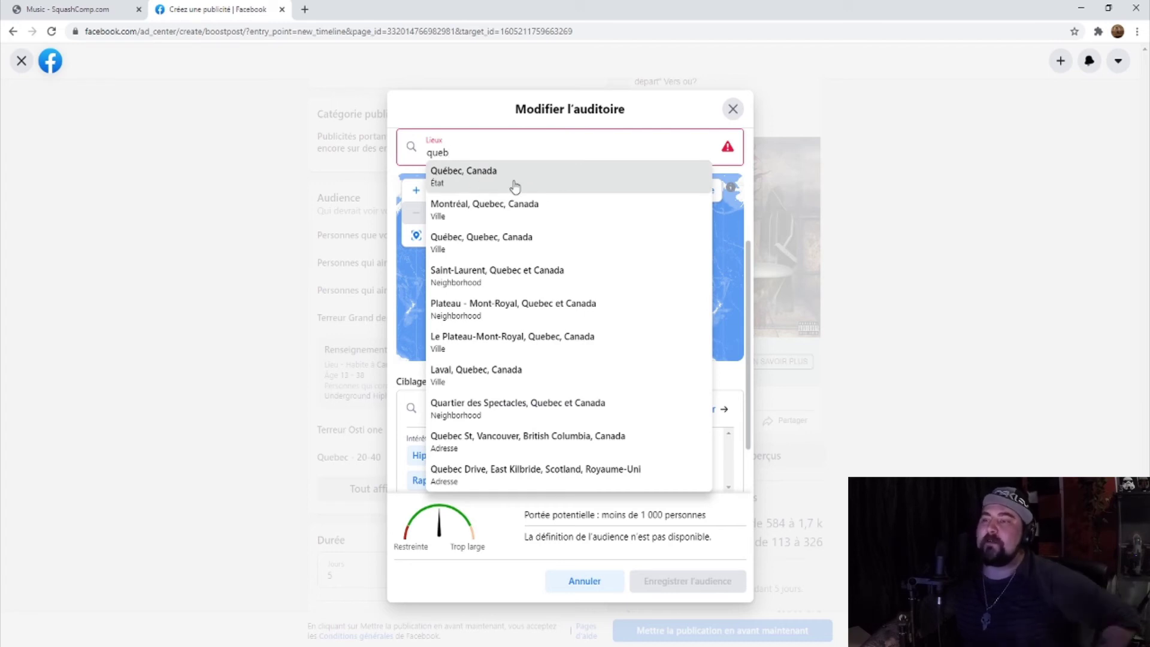
pyautogui.click(515, 187)
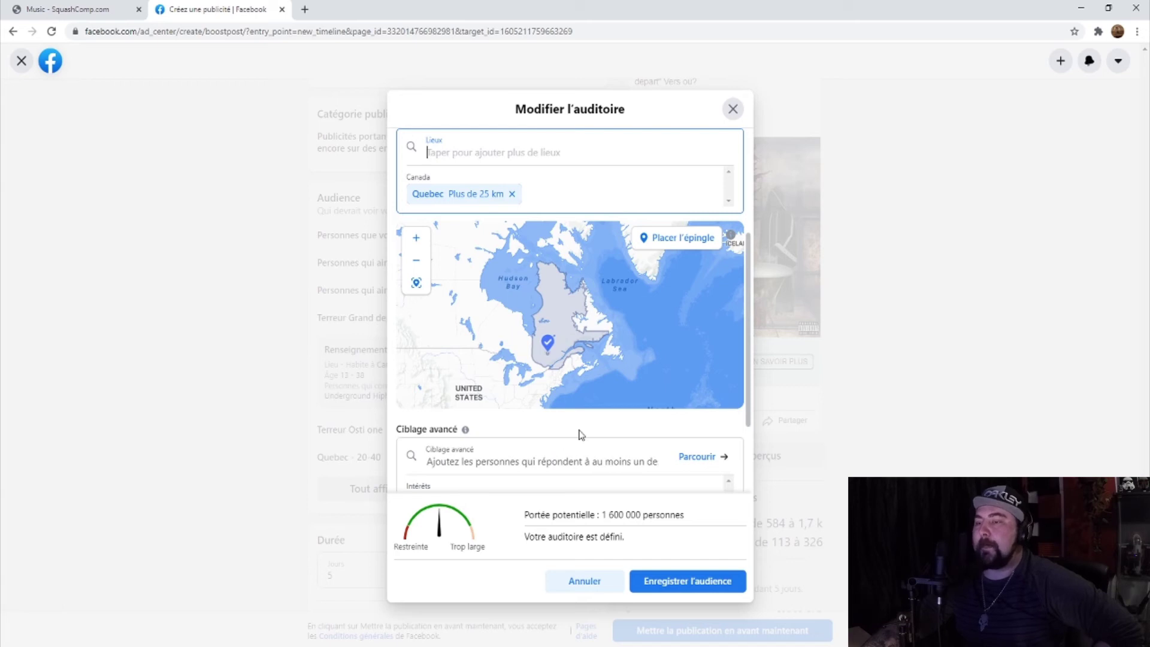
# - Search the advanced targeting for "hip hop", add the "Hip Hop Artist" demographic, and remove it again
pyautogui.scroll(-2, 569, 431)
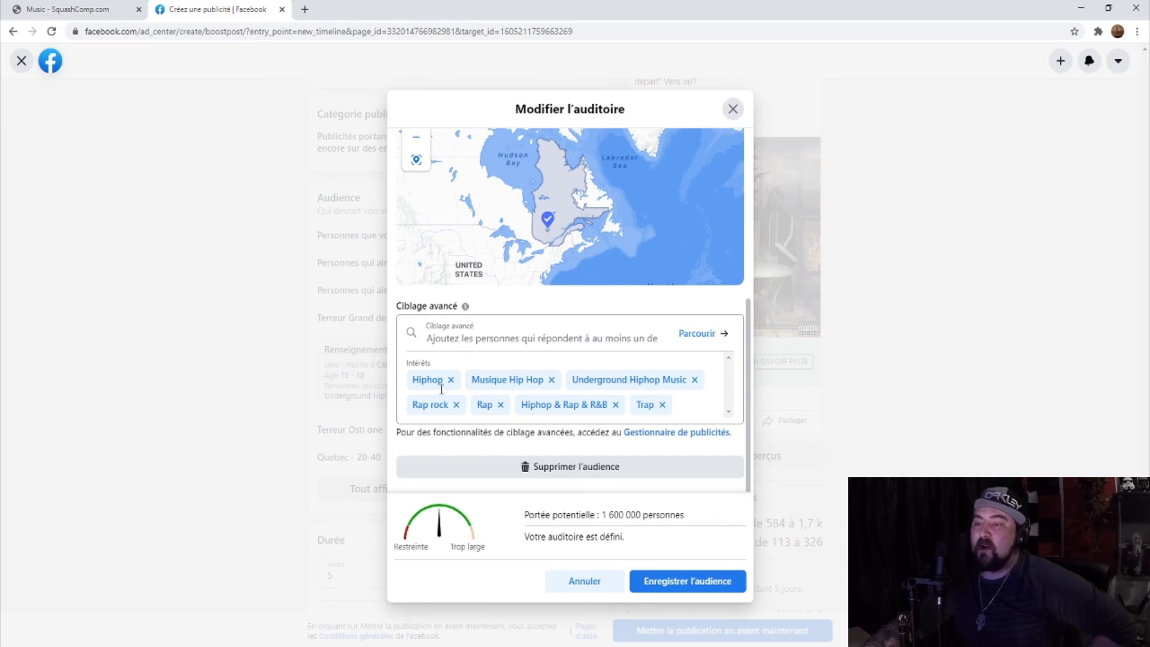
pyautogui.click(512, 339)
pyautogui.write('hi')
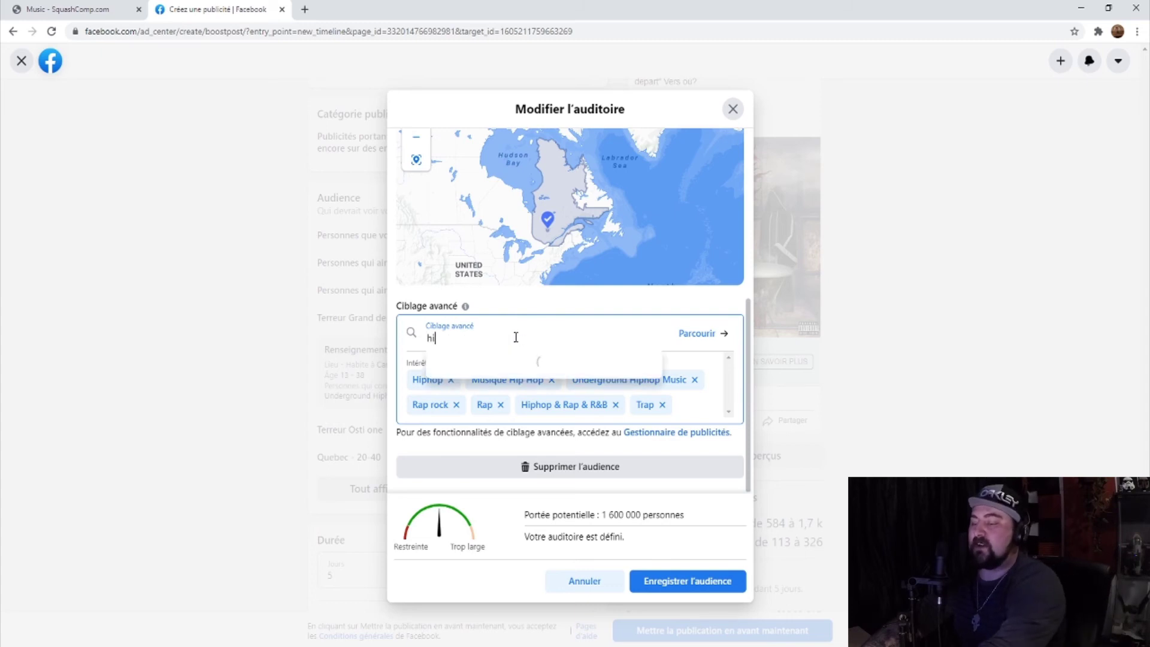
pyautogui.write('p hop')
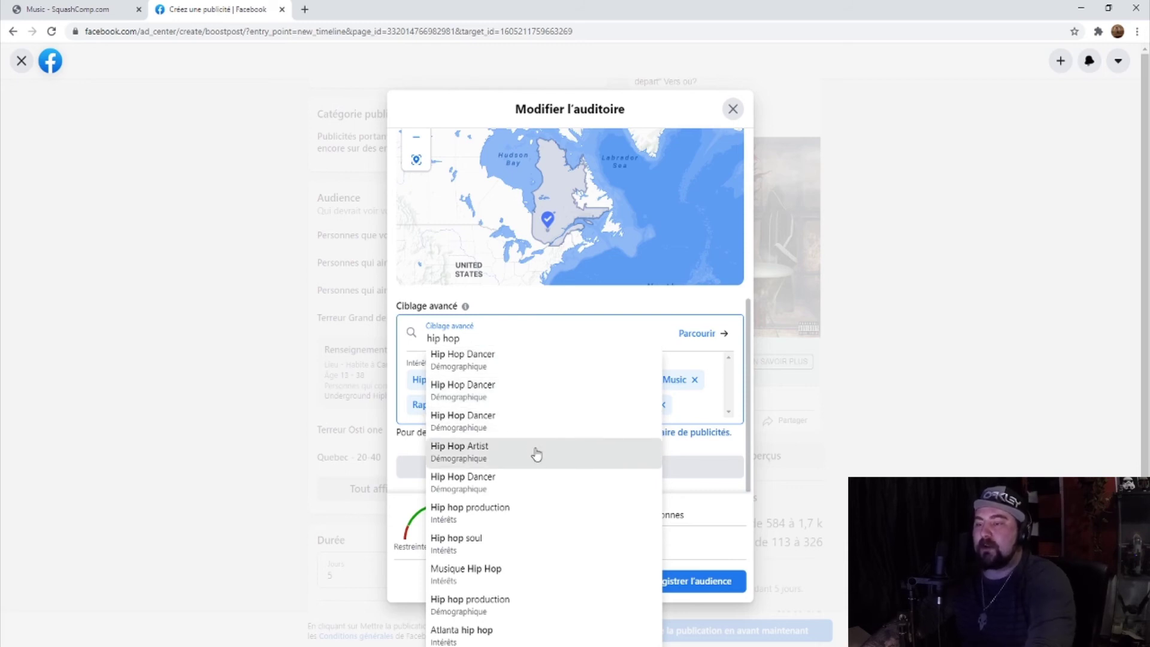
pyautogui.click(495, 459)
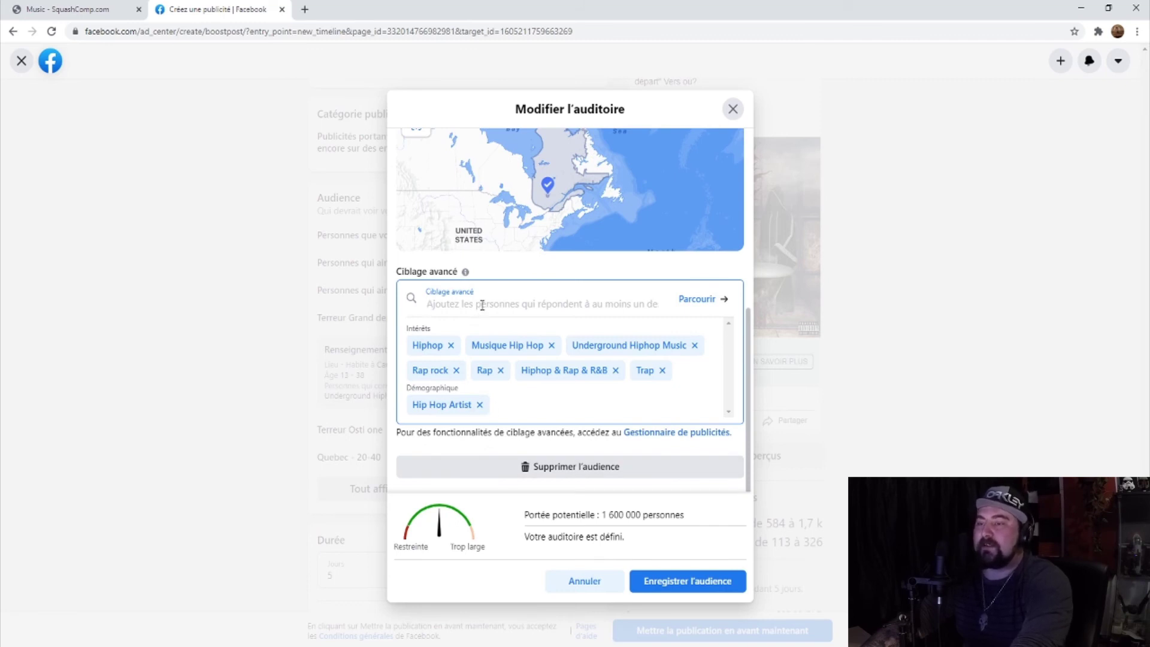
pyautogui.click(480, 404)
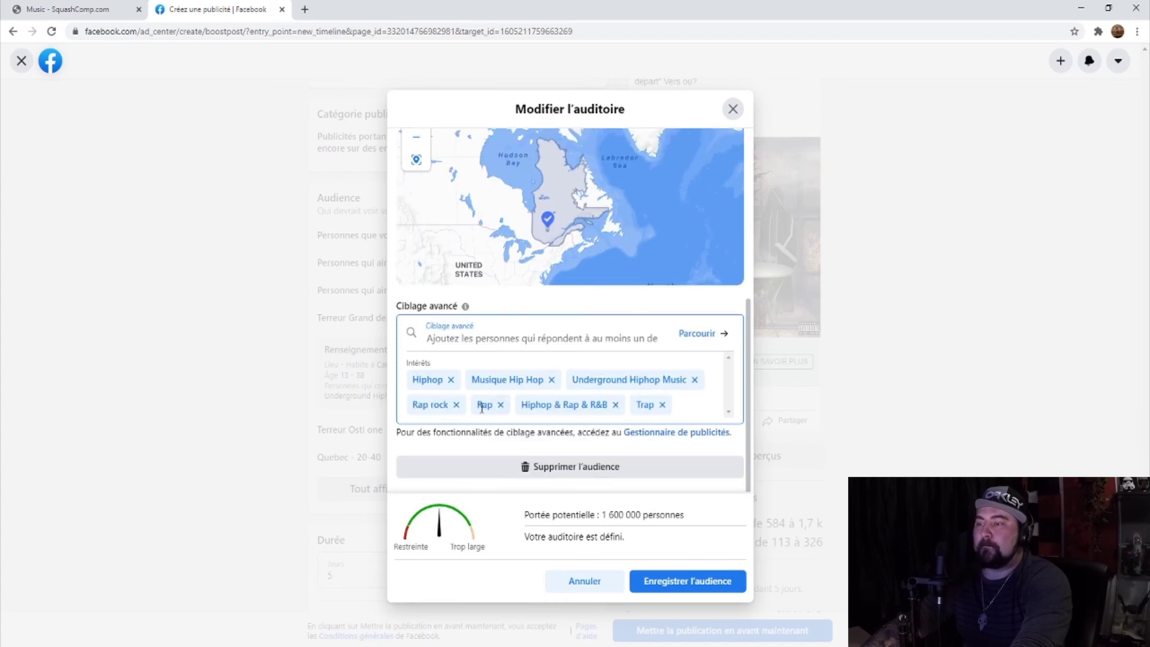
# - Look through the demographic categories of the detailed targeting, and save the "Terreur Grand dep" audience
pyautogui.click(695, 339)
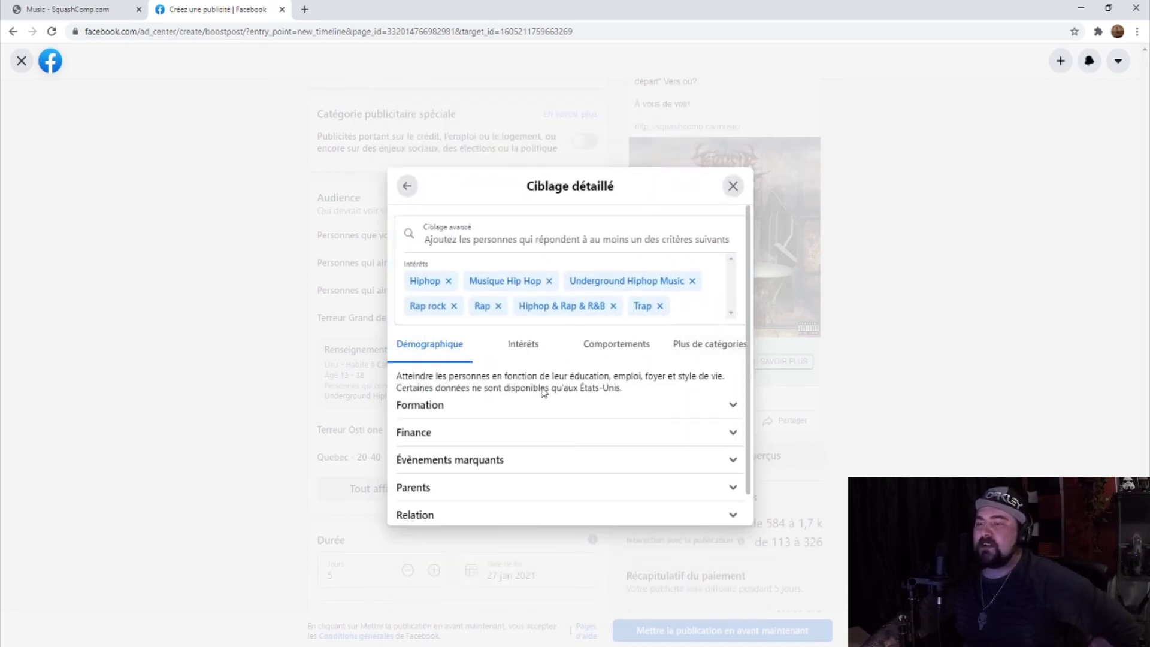
pyautogui.scroll(-2, 565, 390)
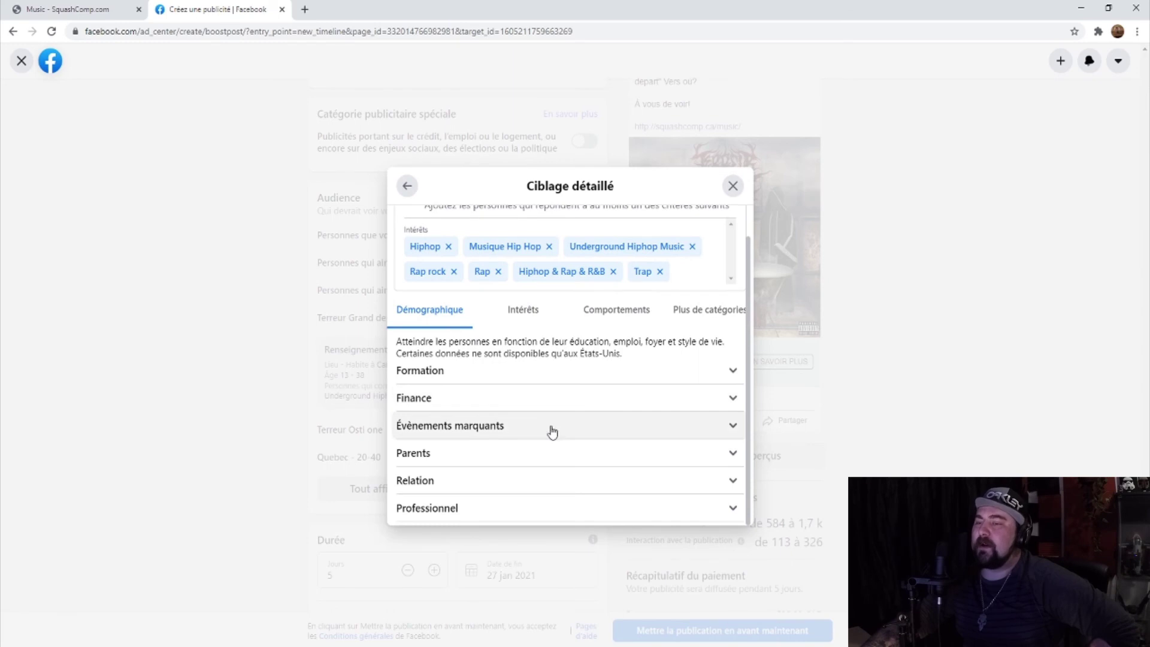
pyautogui.scroll(1, 548, 429)
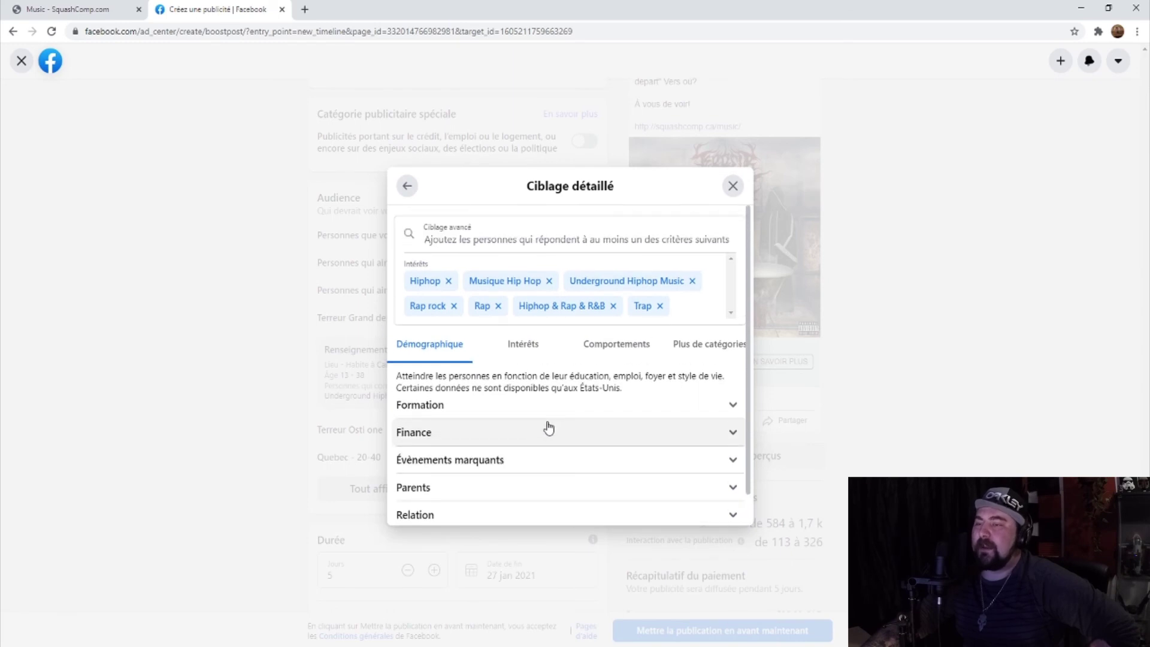
pyautogui.click(408, 189)
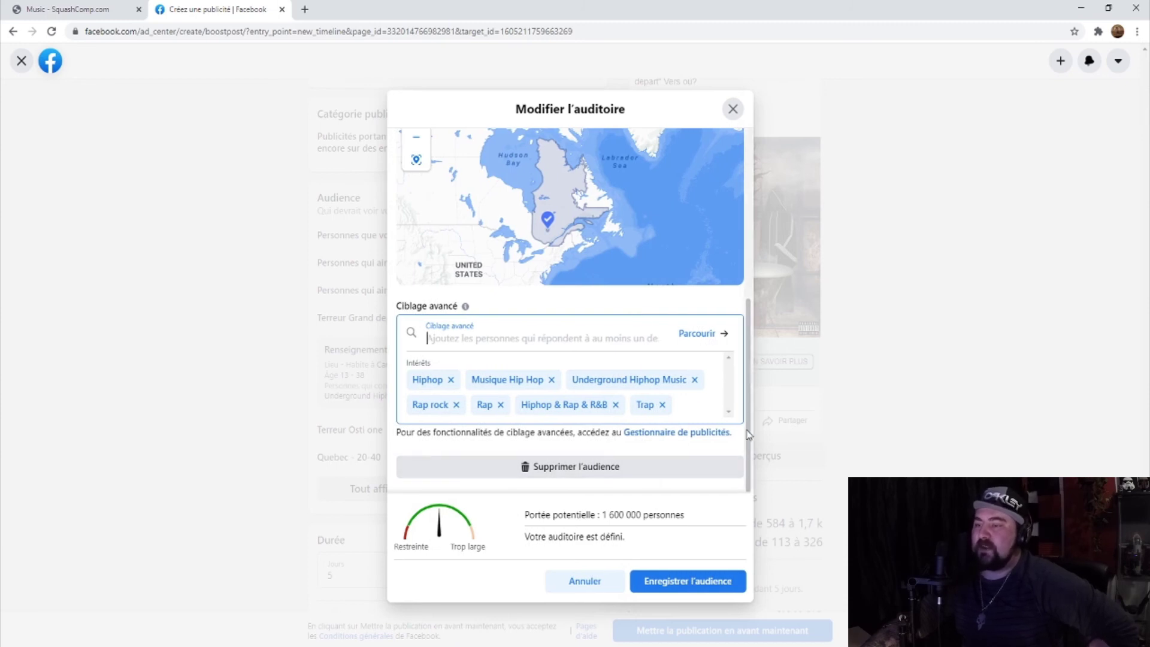
pyautogui.click(681, 582)
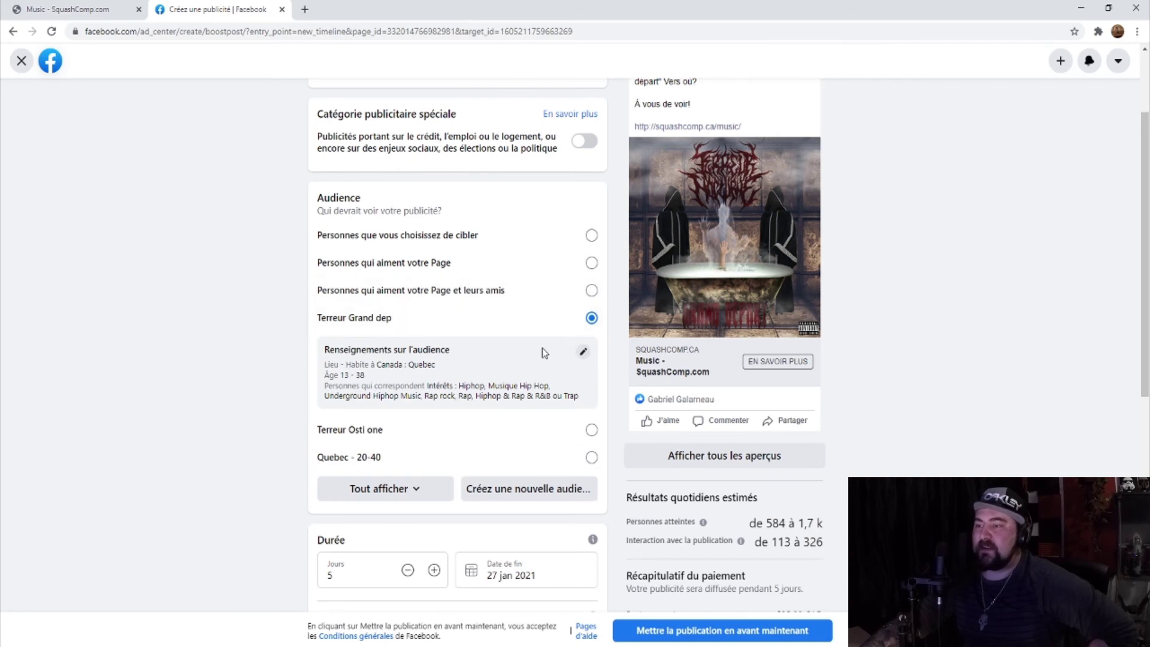
# - Set the ad's duration to 4 days and its total budget to $30.00
pyautogui.scroll(-6, 513, 436)
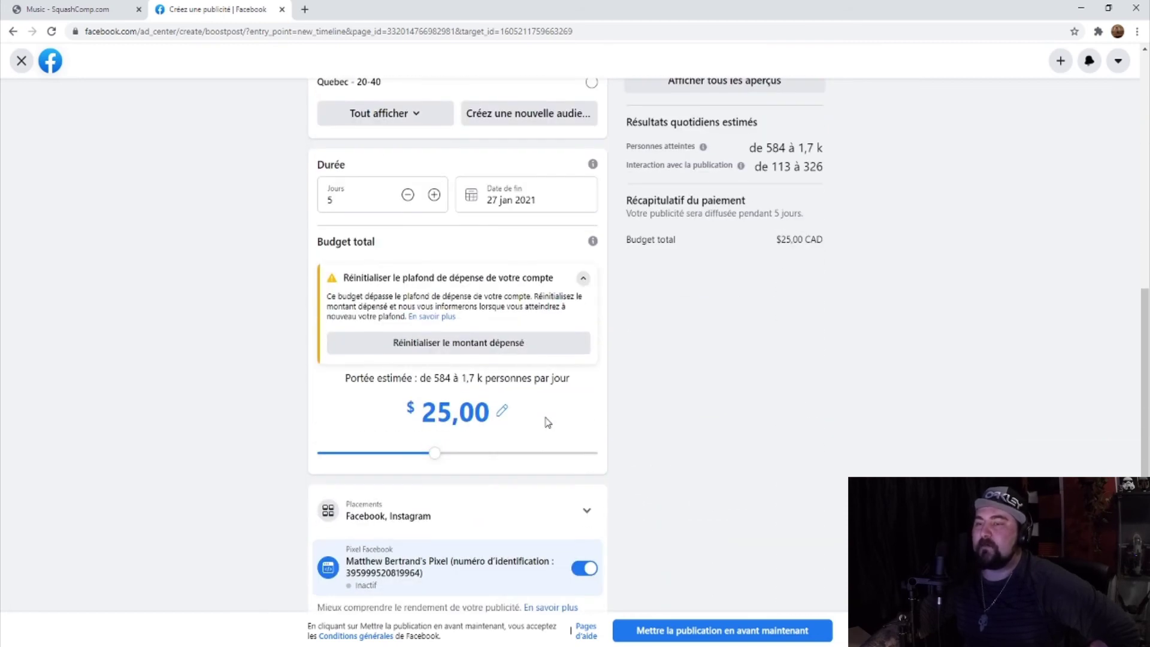
pyautogui.click(407, 197)
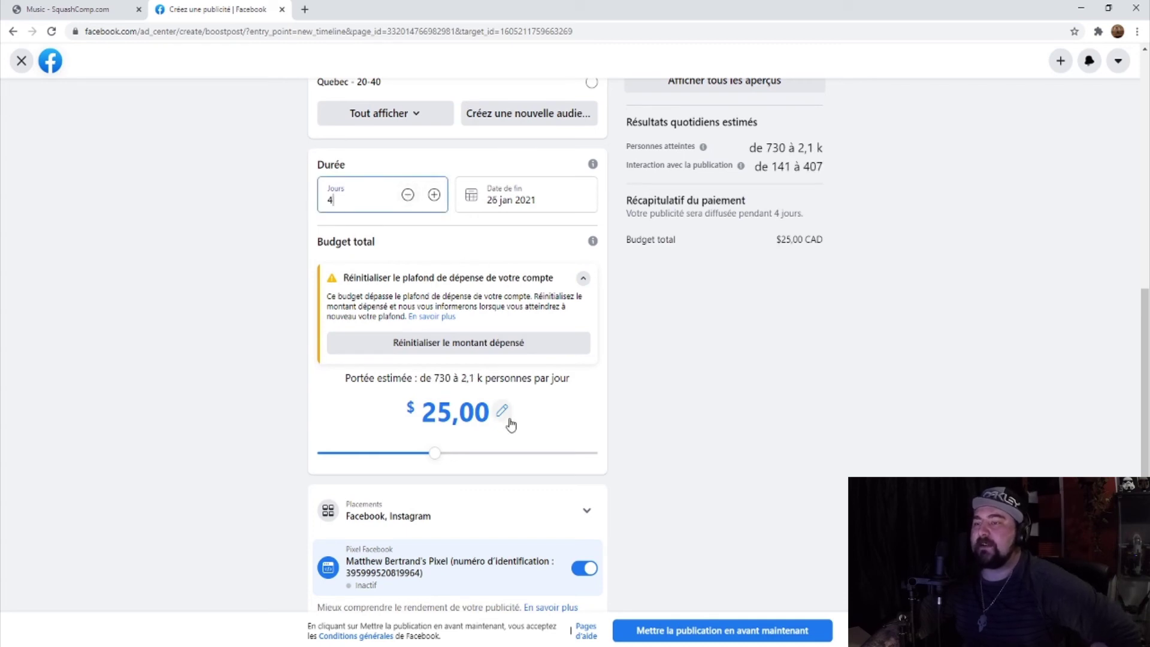
pyautogui.moveTo(434, 455); pyautogui.dragTo(450, 459)
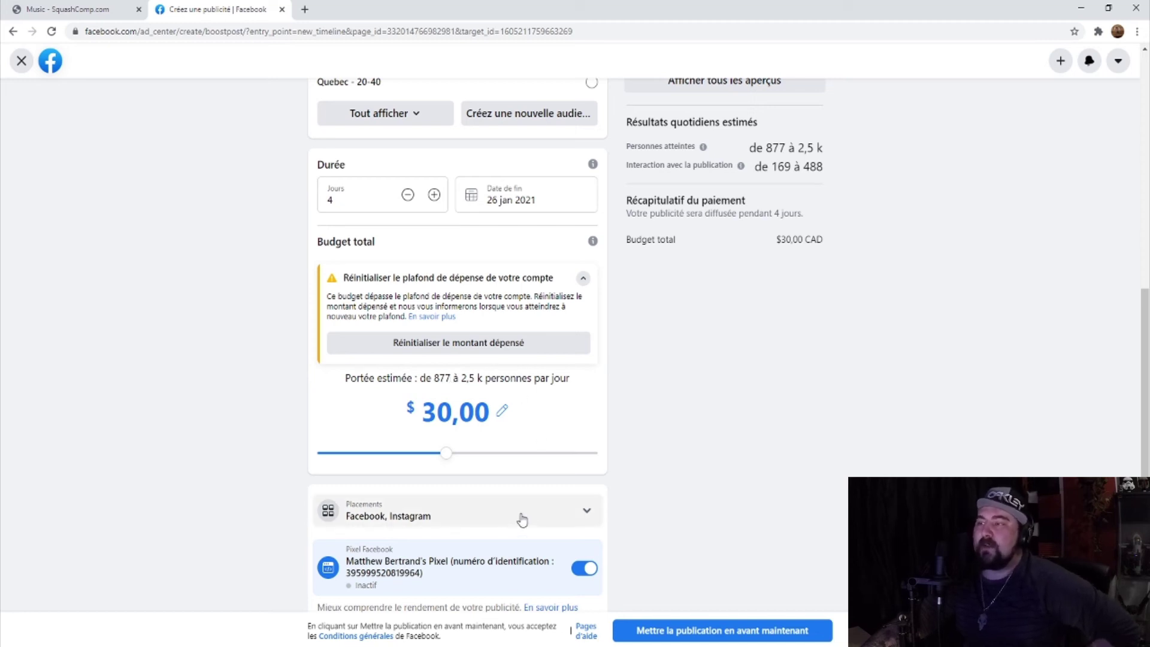
# - Review the ad's settings and estimated results, and exclude Instagram from the ad's placements
pyautogui.scroll(5, 784, 443)
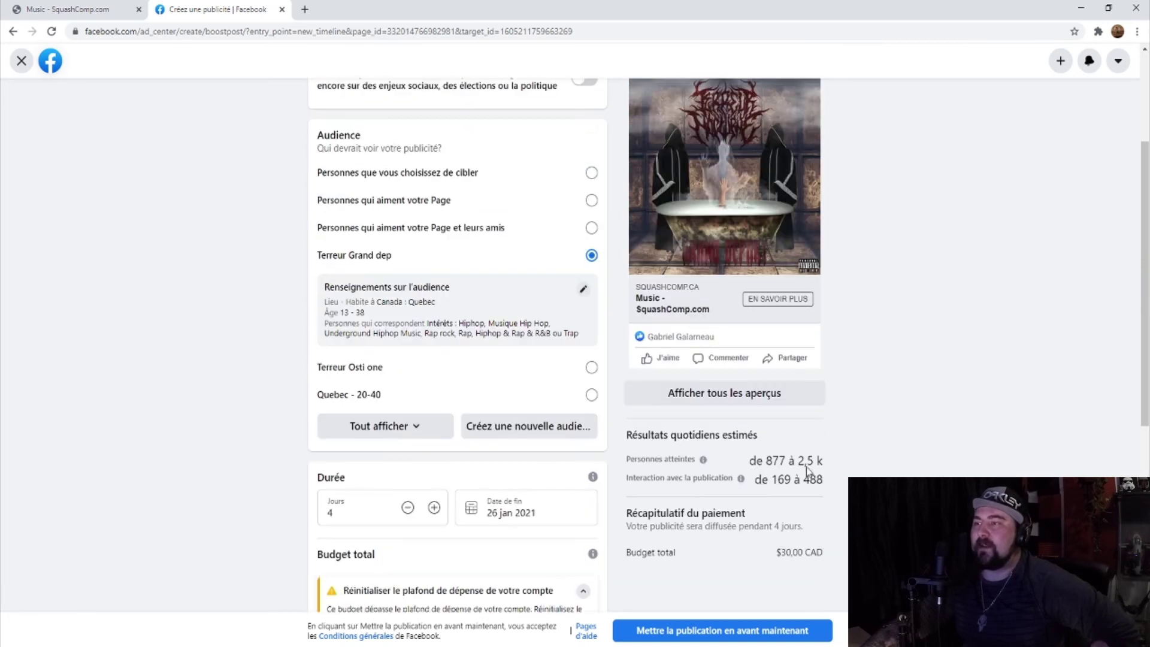
pyautogui.scroll(3, 917, 418)
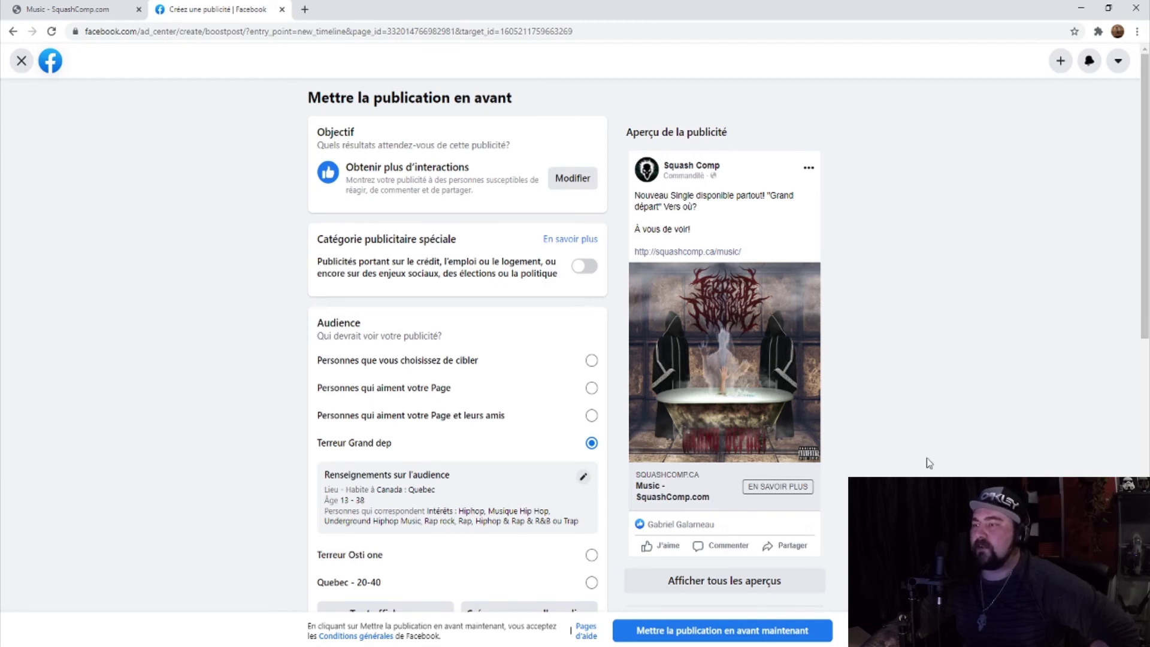
pyautogui.scroll(-2, 939, 451)
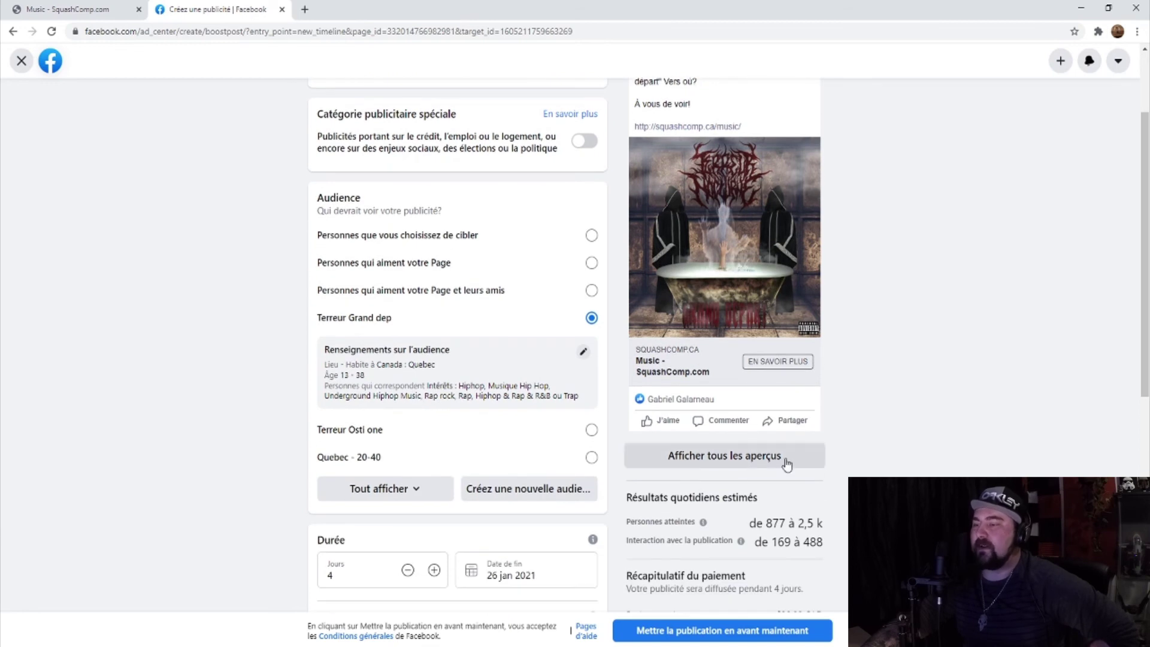
pyautogui.scroll(-3, 791, 479)
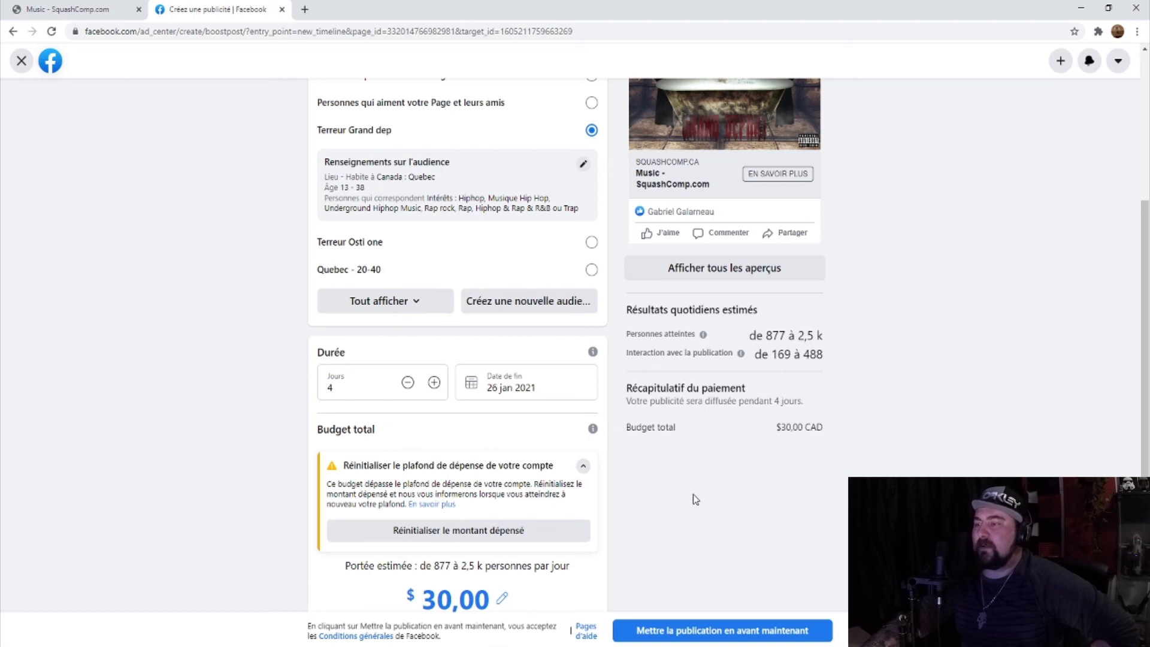
pyautogui.scroll(-4, 603, 507)
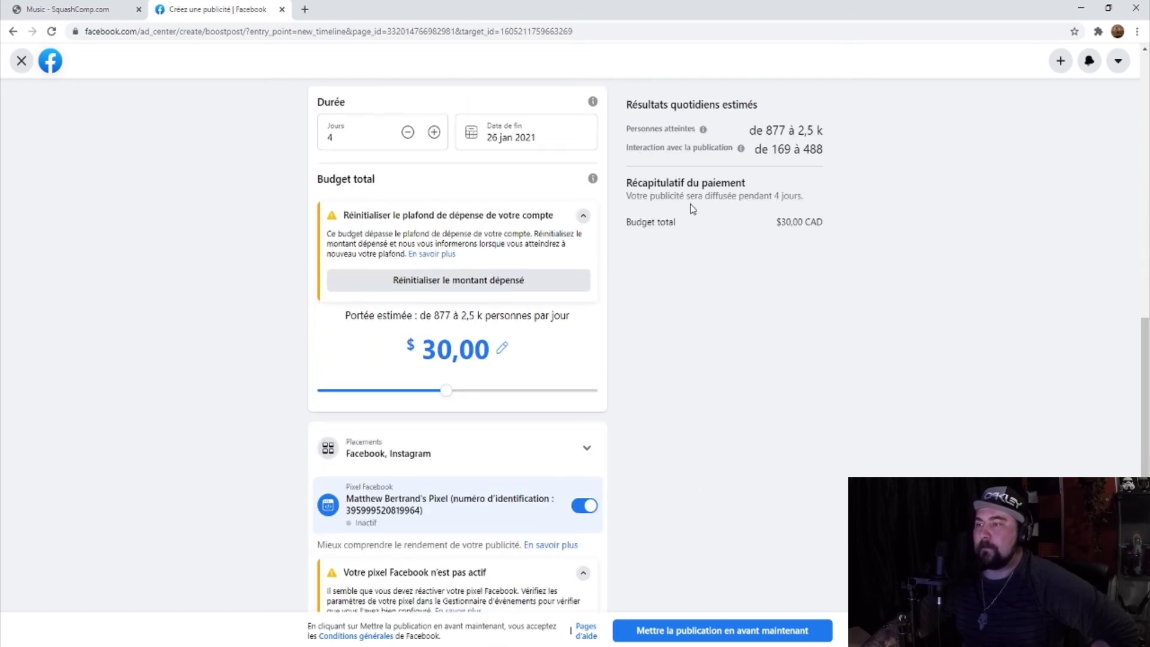
pyautogui.scroll(-1, 432, 432)
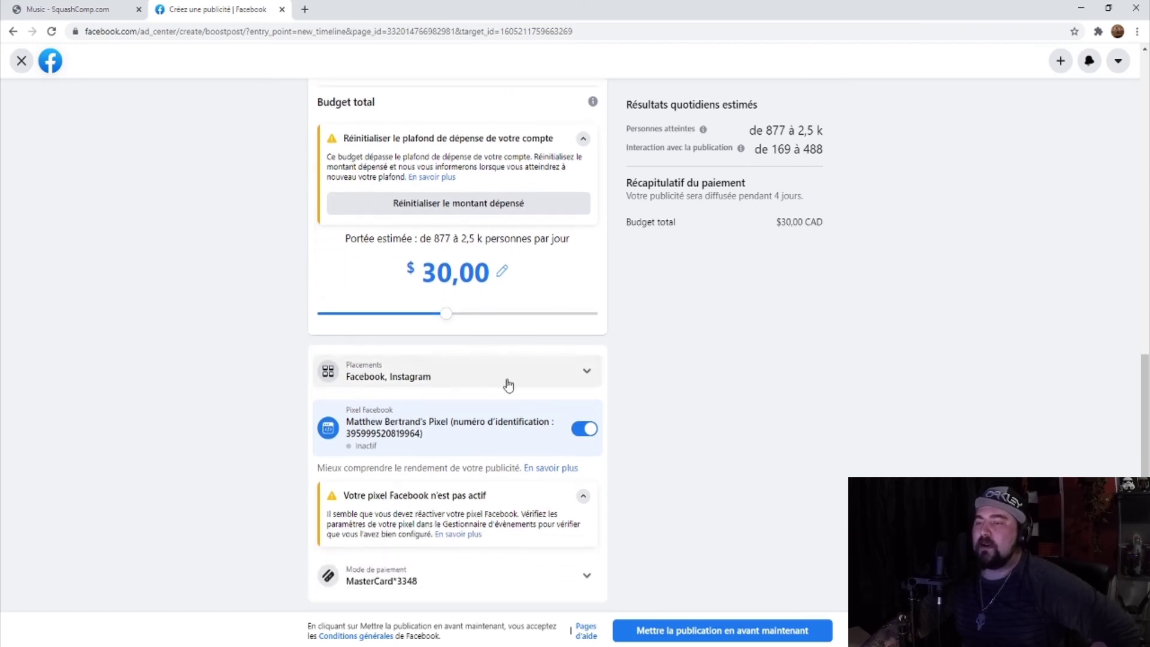
pyautogui.click(581, 378)
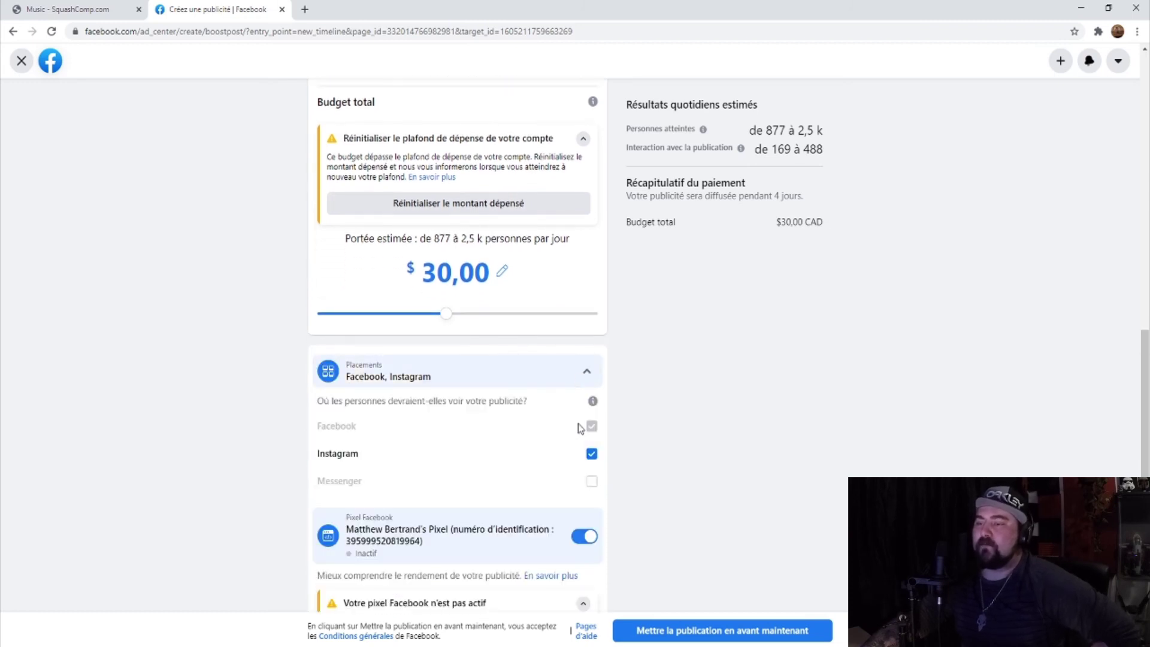
pyautogui.click(592, 457)
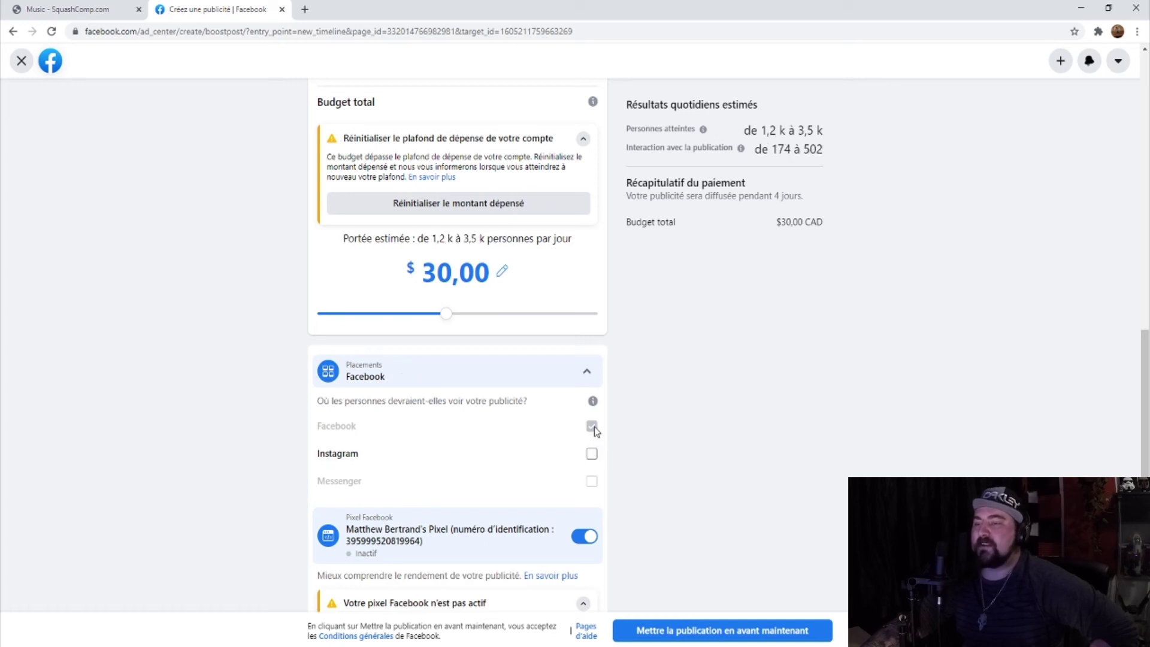
# - Include Instagram in the ad's placements again and collapse the placement options
pyautogui.click(592, 457)
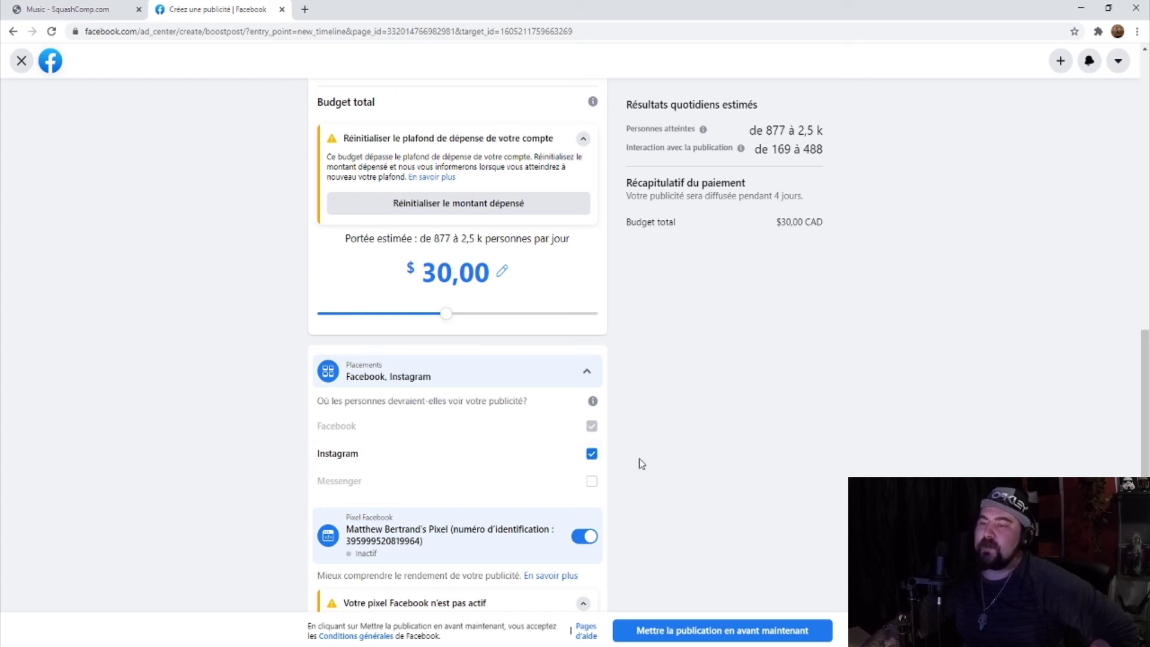
pyautogui.scroll(1, 693, 443)
pyautogui.scroll(-3, 697, 442)
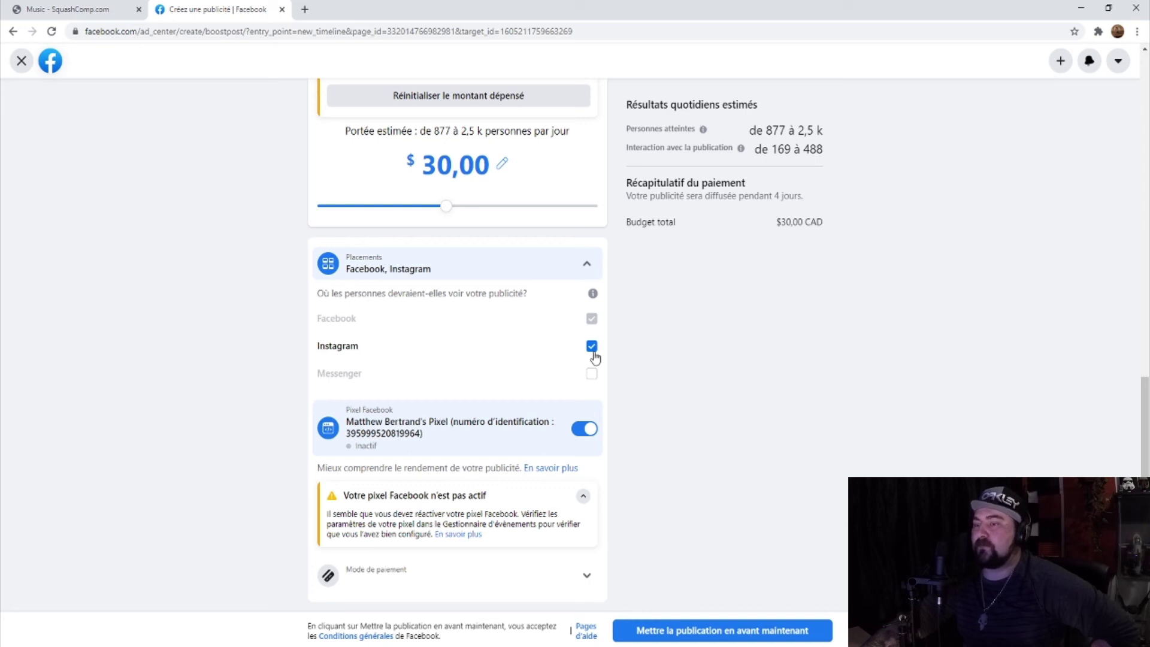
pyautogui.click(586, 264)
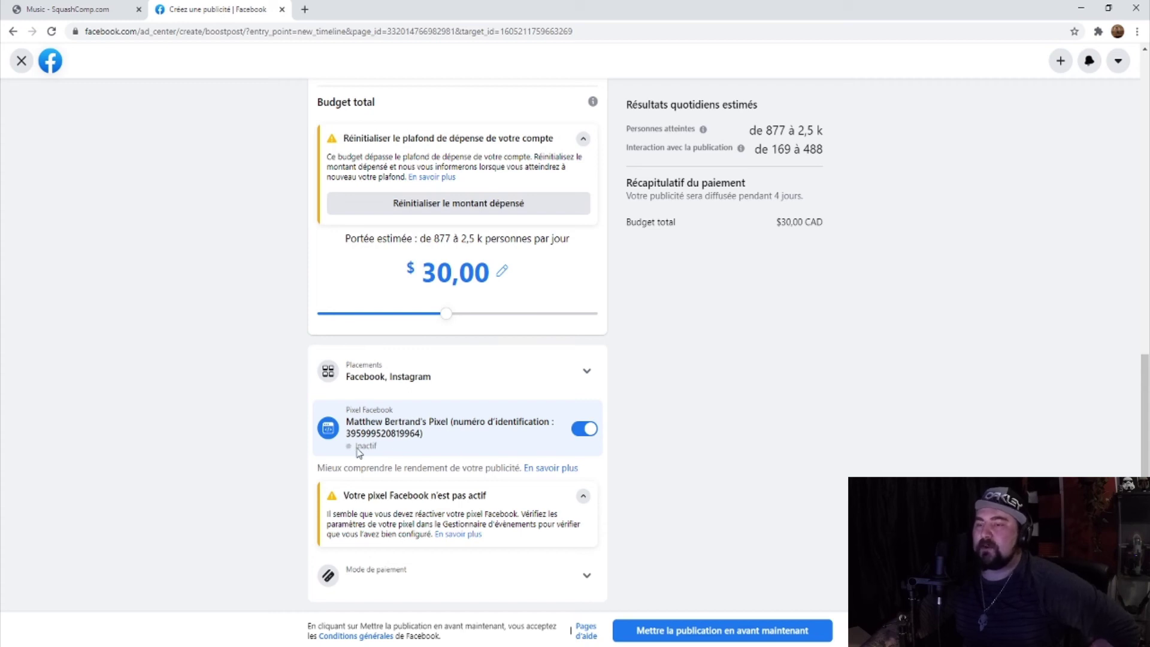
# - Check the Facebook pixel's status and collapse the warning about it
pyautogui.moveTo(386, 450); pyautogui.dragTo(349, 451)
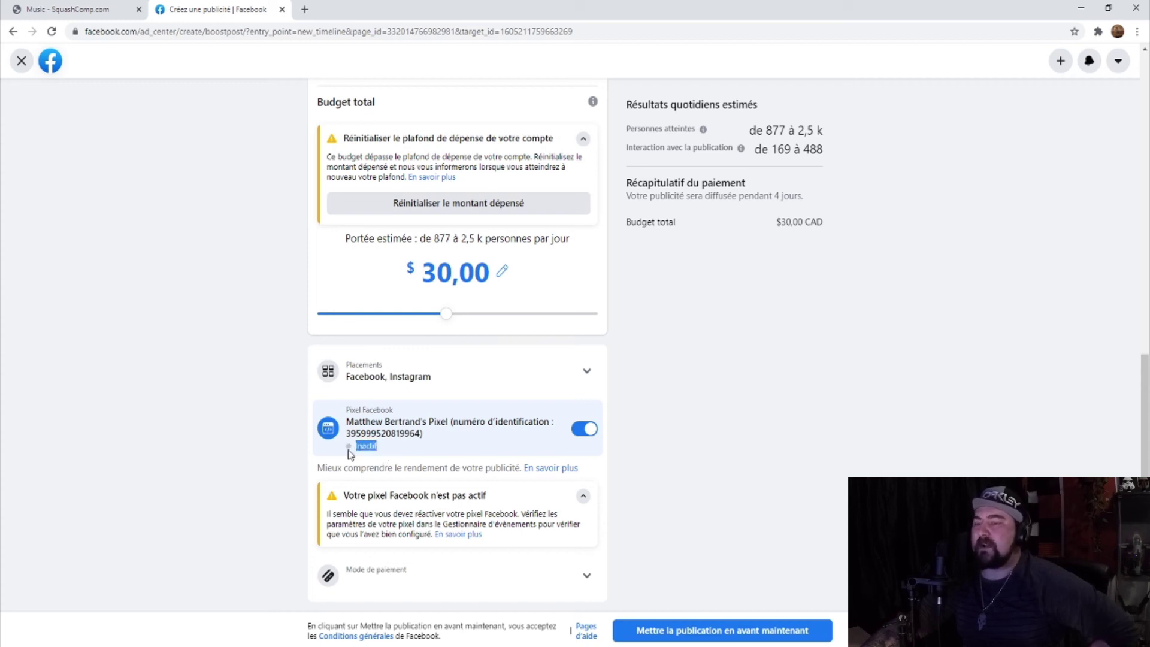
pyautogui.click(390, 451)
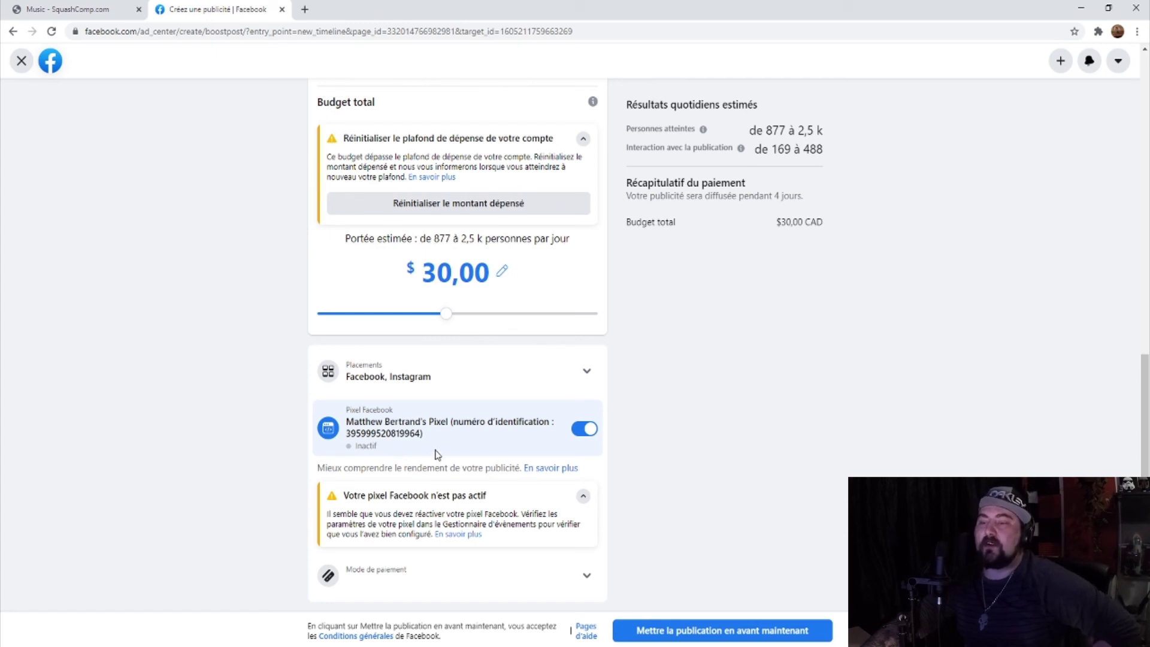
pyautogui.click(583, 499)
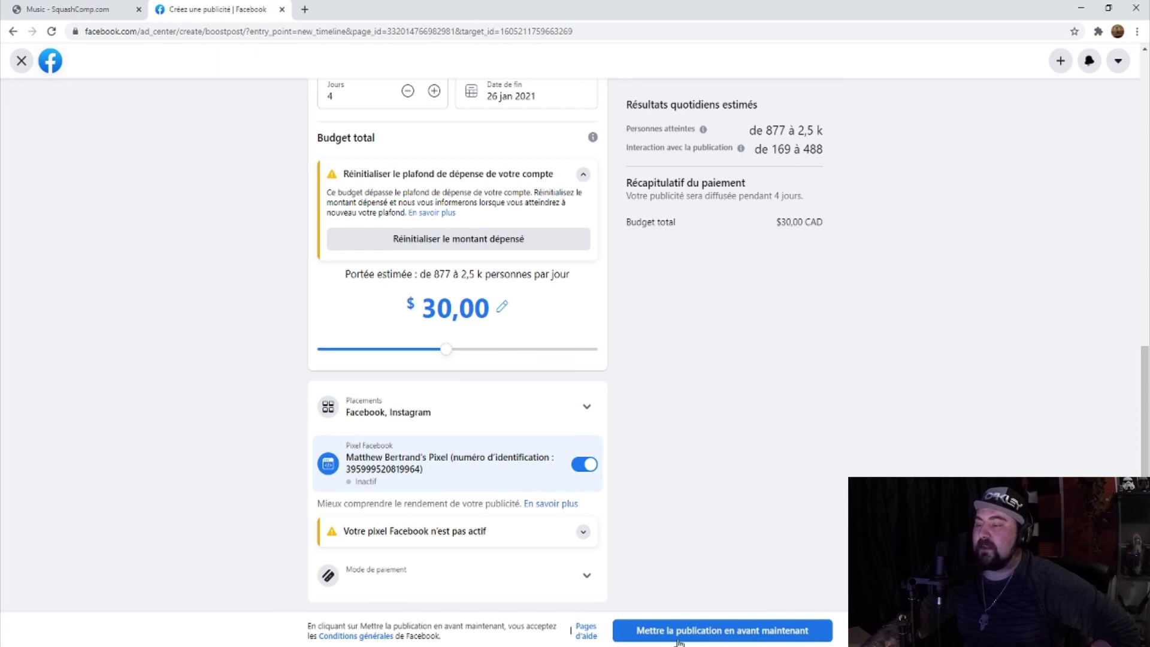
# - Submit the post boost for publication and check the ad's status in the confirmation summary
pyautogui.click(728, 638)
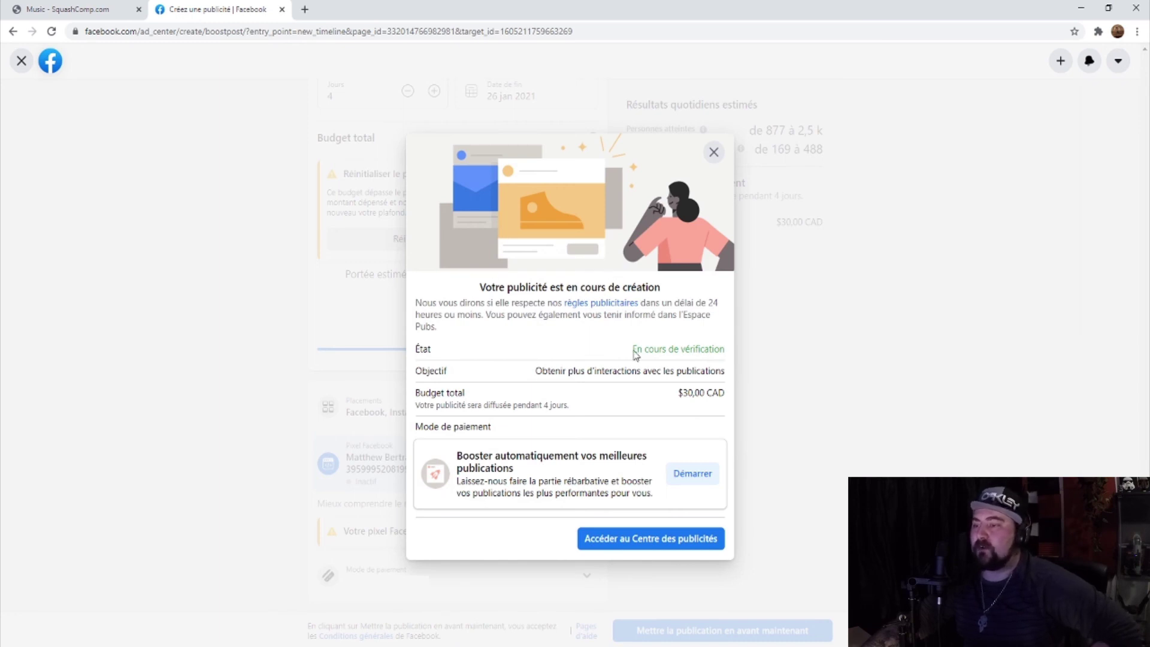
pyautogui.moveTo(634, 349); pyautogui.dragTo(723, 352)
pyautogui.click(726, 339)
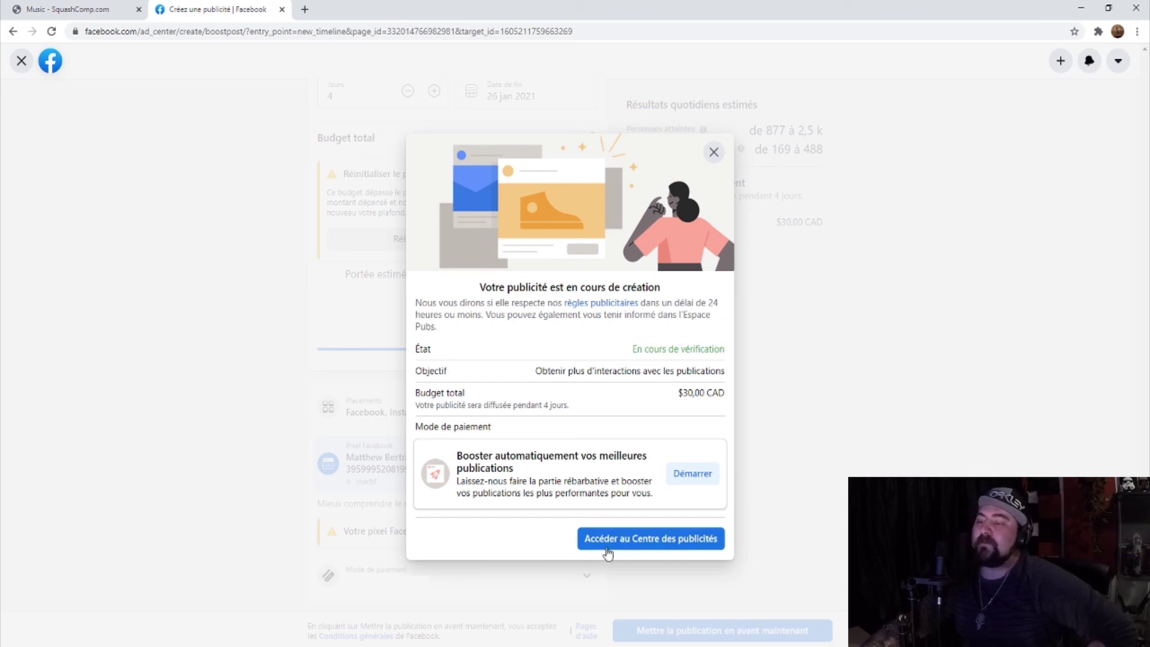
# - Go to the page's ad center and check the review status of the newly submitted ad
pyautogui.click(679, 545)
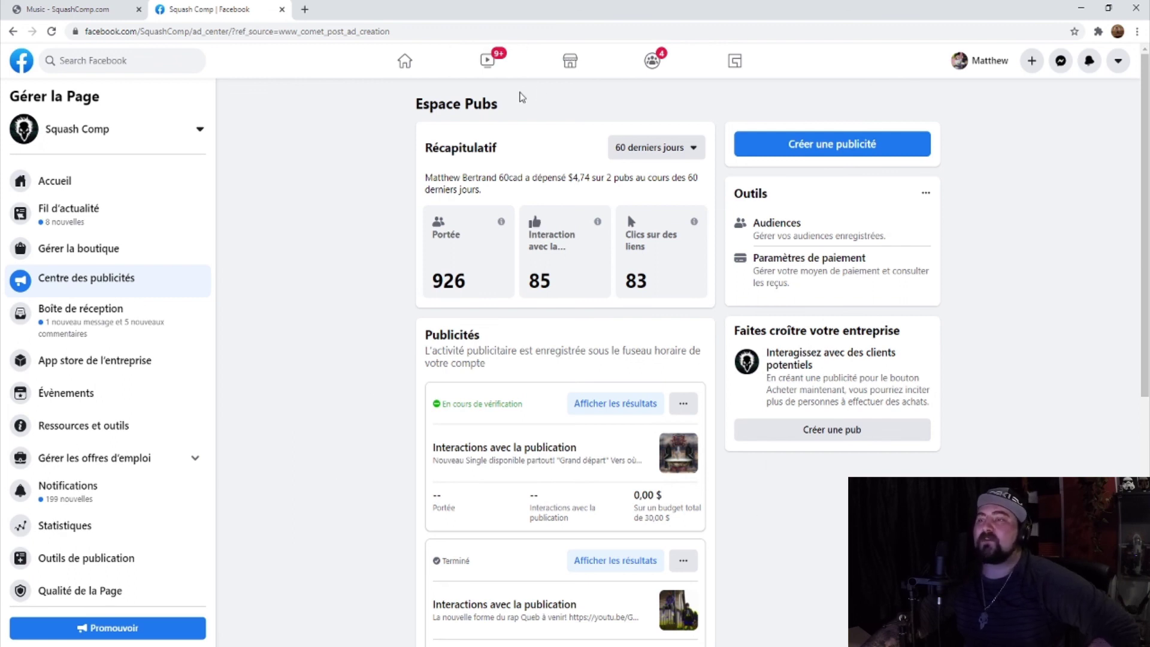
pyautogui.moveTo(507, 109); pyautogui.dragTo(414, 105)
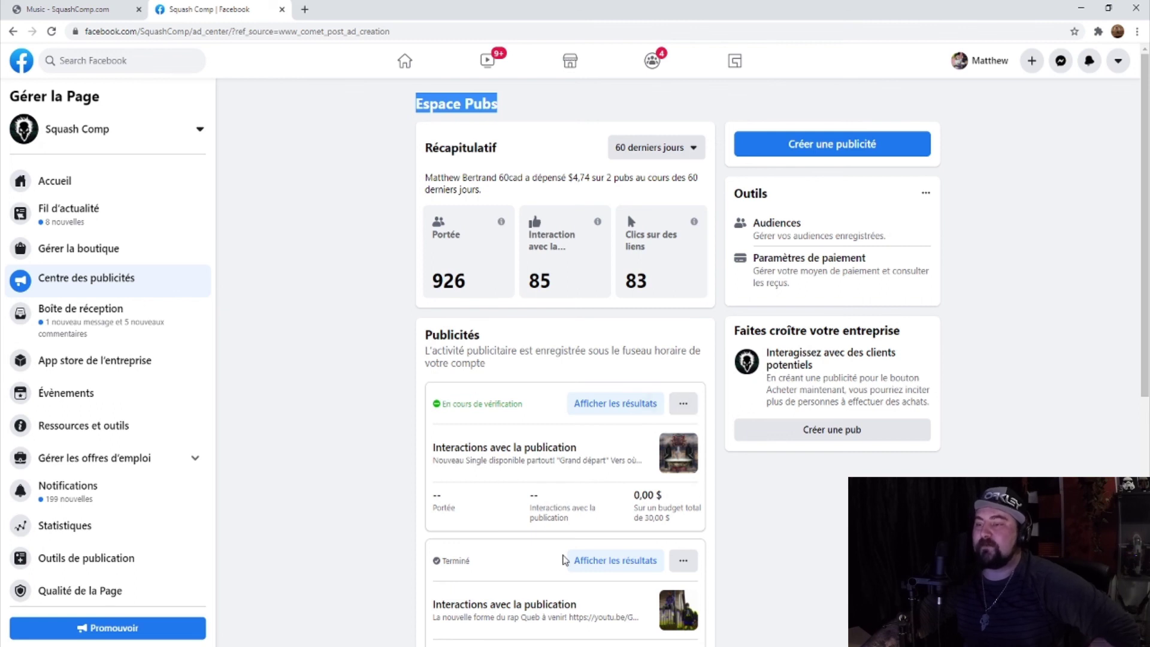
pyautogui.moveTo(523, 404); pyautogui.dragTo(438, 409)
pyautogui.click(529, 417)
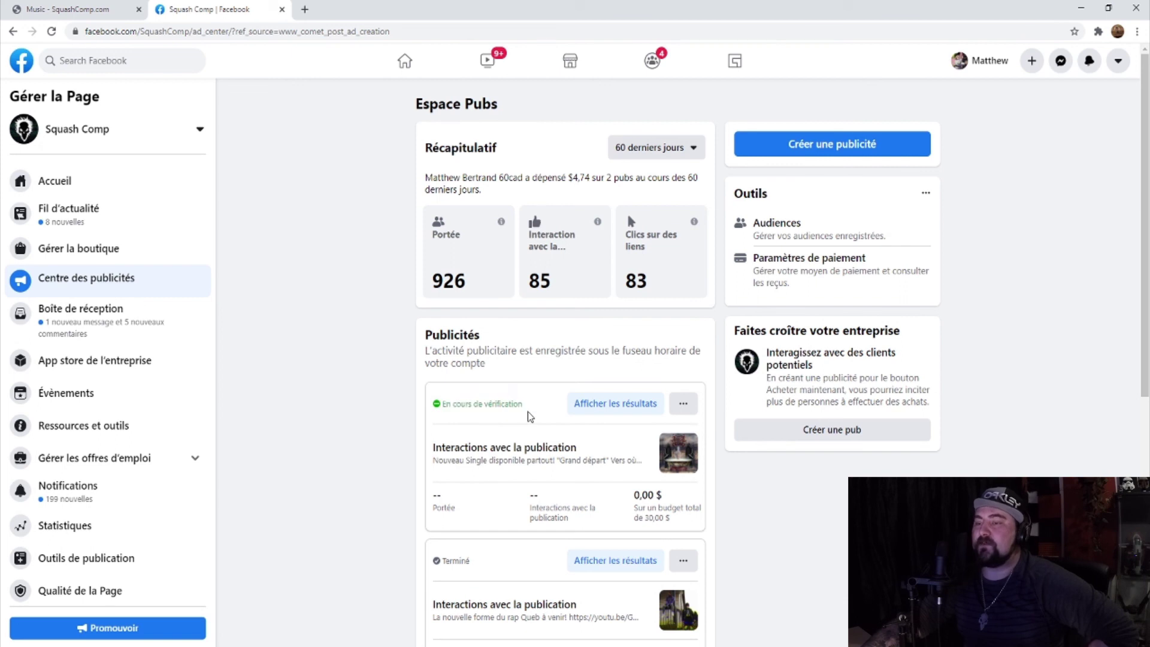